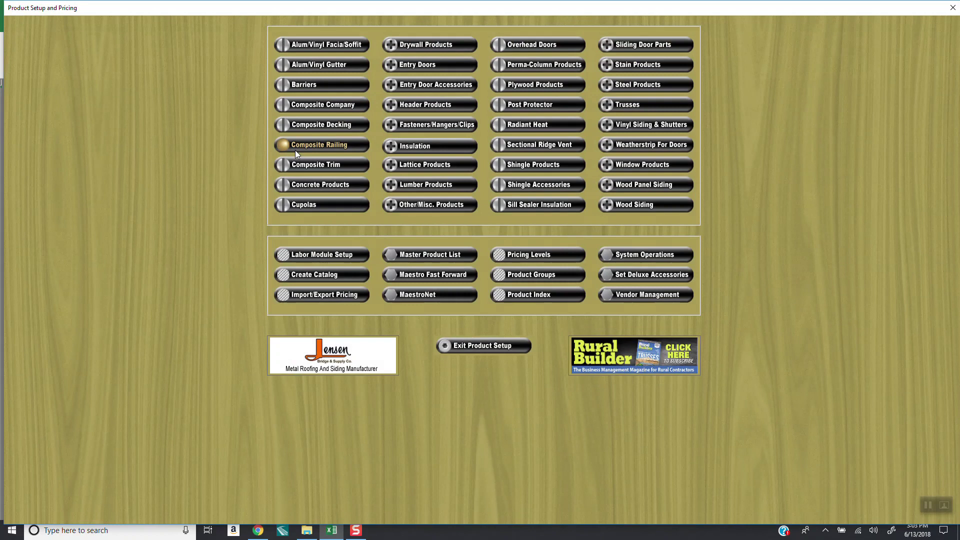
- Open the Contractor Labor setup window from Product Setup and Pricing
left_click(317, 254)
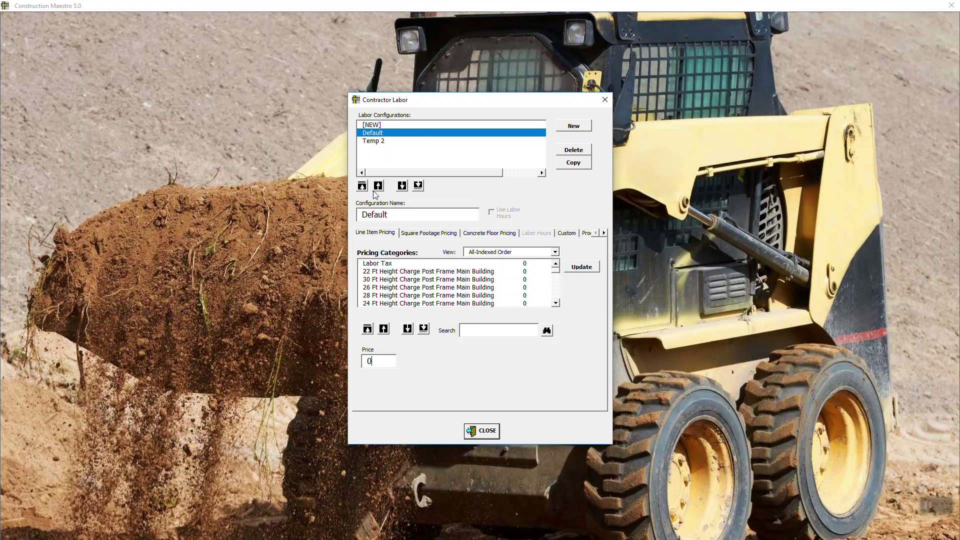
- Preview the Temp 2 labor configuration, then load the Default configuration again
left_click(376, 145)
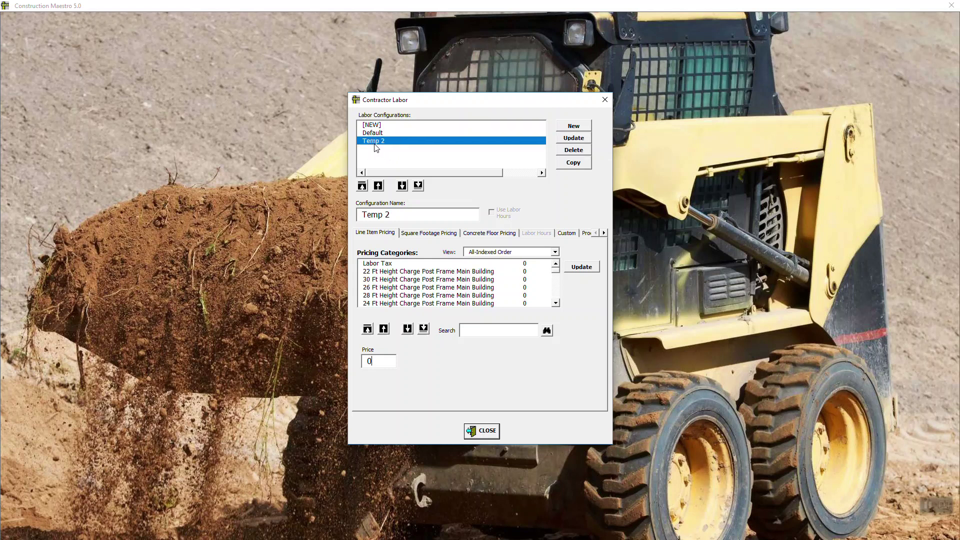
left_click(378, 135)
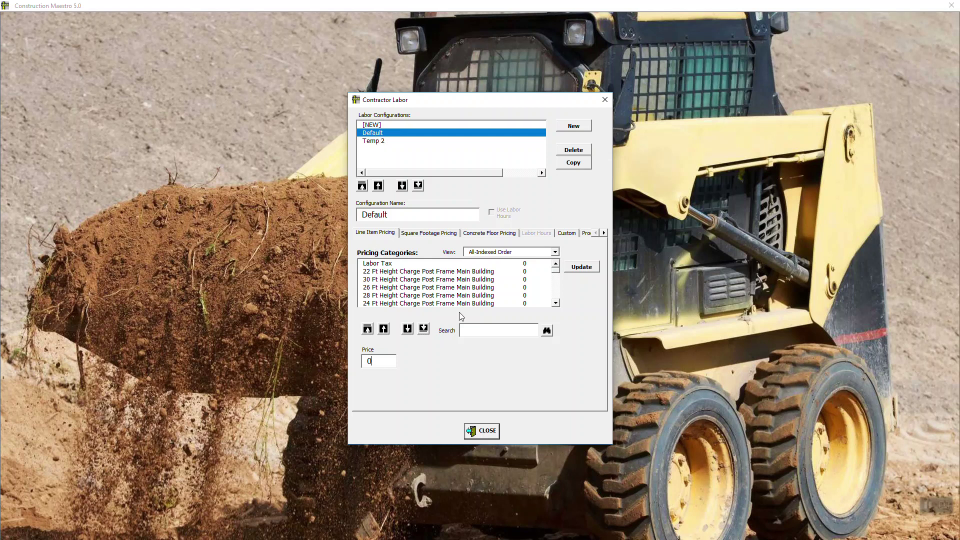
- Duplicate the Default labor configuration as Temp 3 and acknowledge the confirmation message
left_click(577, 163)
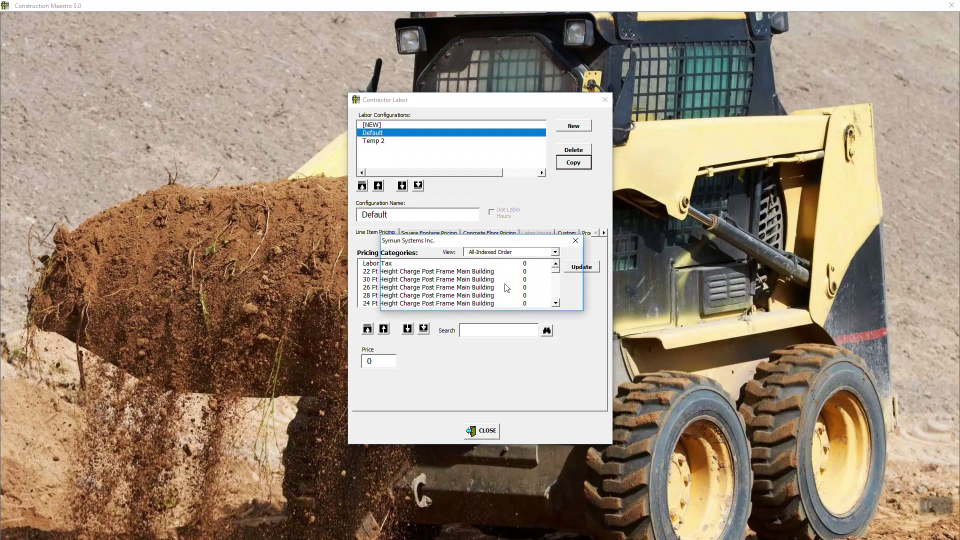
left_click_drag(486, 242, 527, 96)
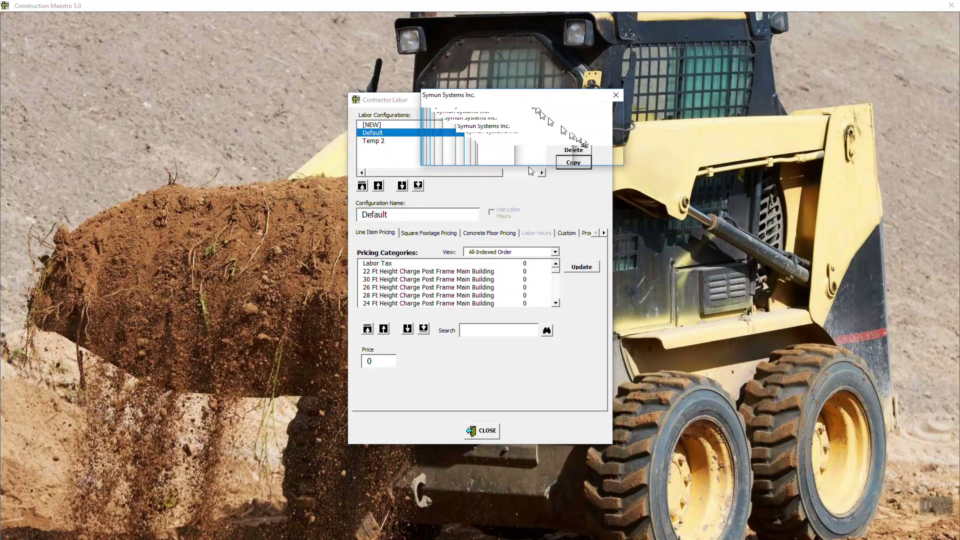
left_click_drag(489, 99, 491, 147)
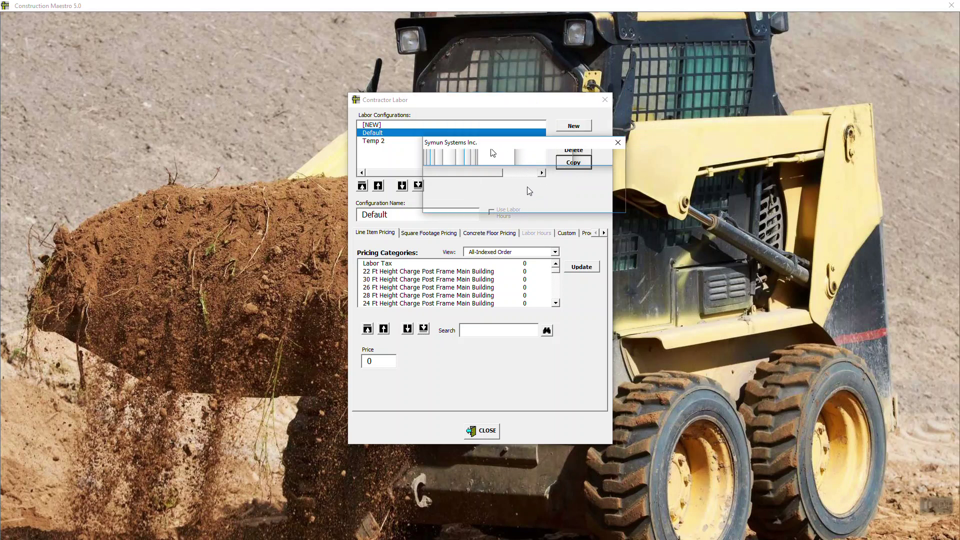
left_click_drag(529, 150, 292, 226)
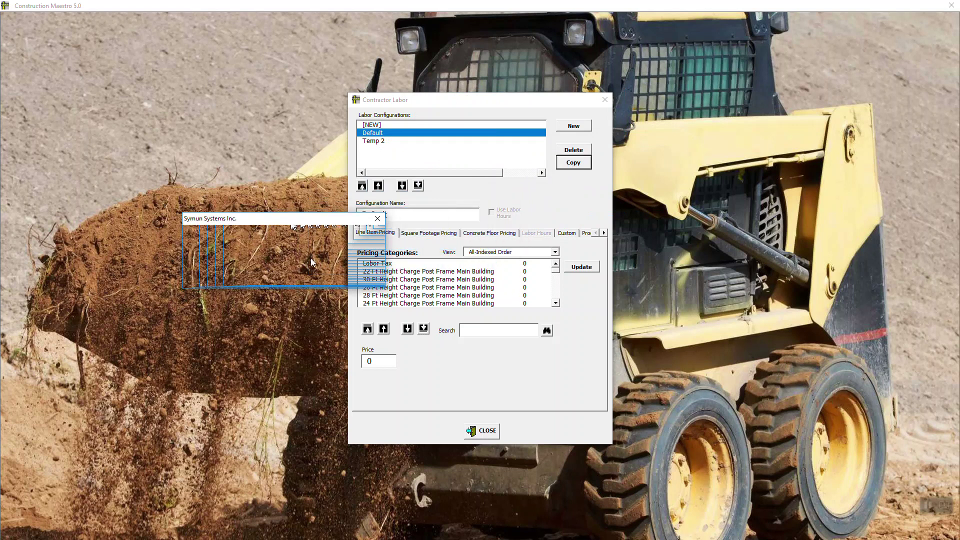
key("Return")
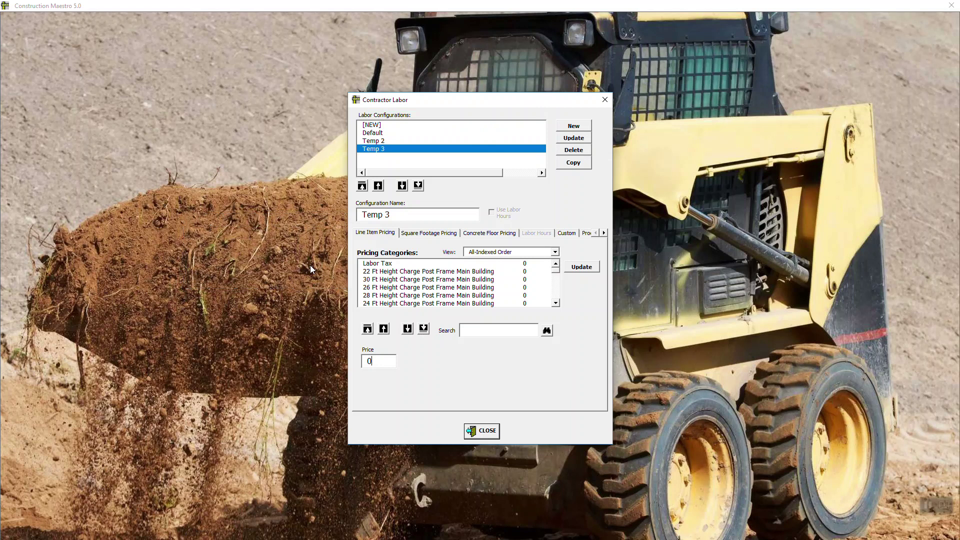
left_click(382, 216)
- Rename the copied configuration to 'Labor Pricing Option 1' and save it
type("Labor Pricing Option 1")
left_click(580, 139)
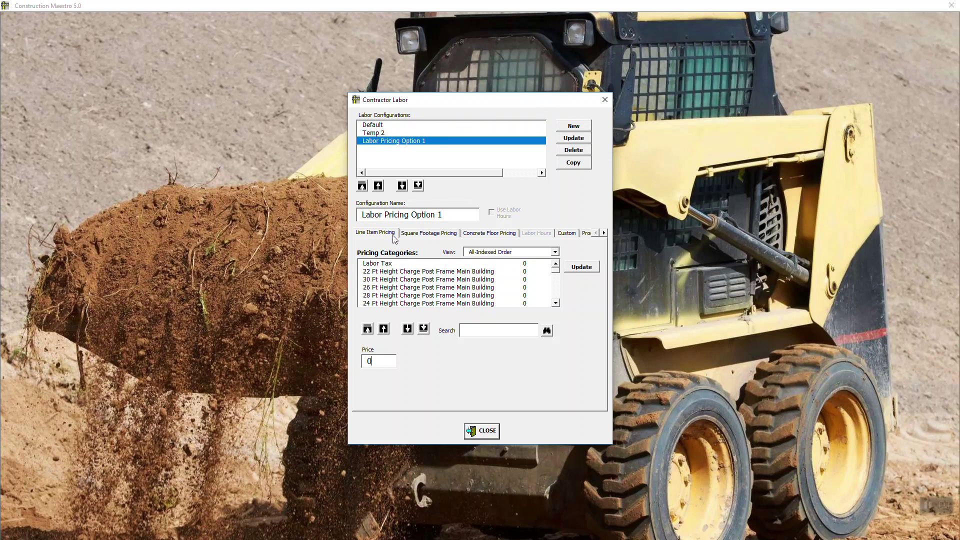
- Review the Square Footage and Concrete Floor pricing pages, then go to the empty Custom commands page
left_click(428, 235)
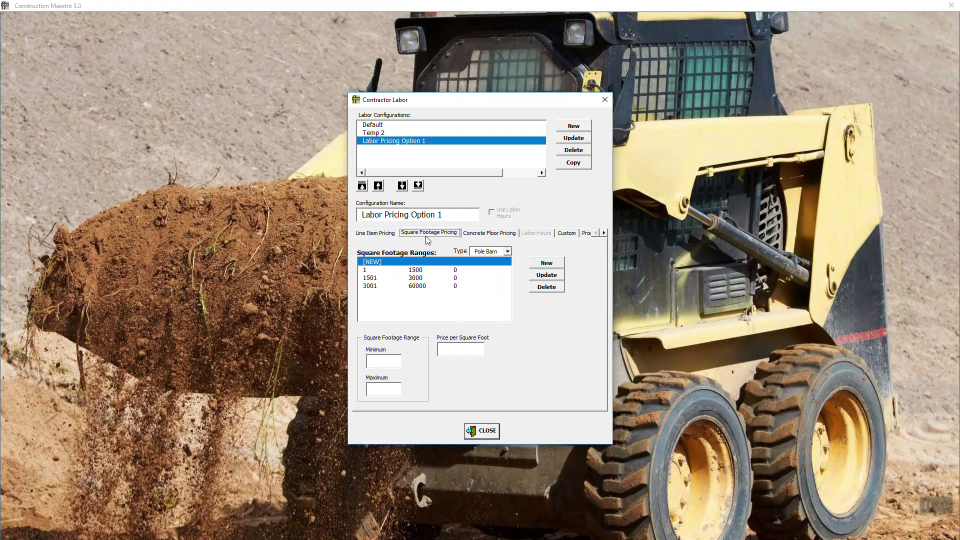
left_click(487, 234)
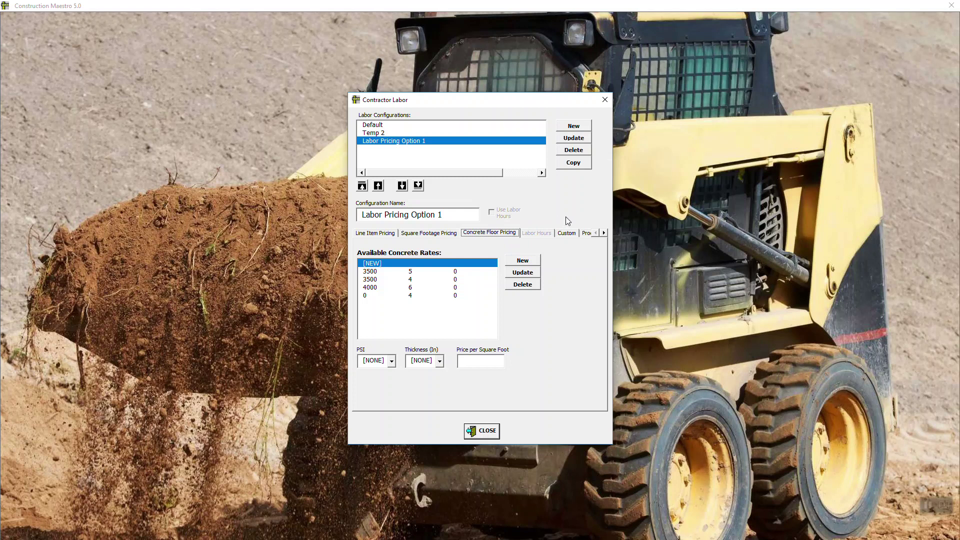
left_click(563, 234)
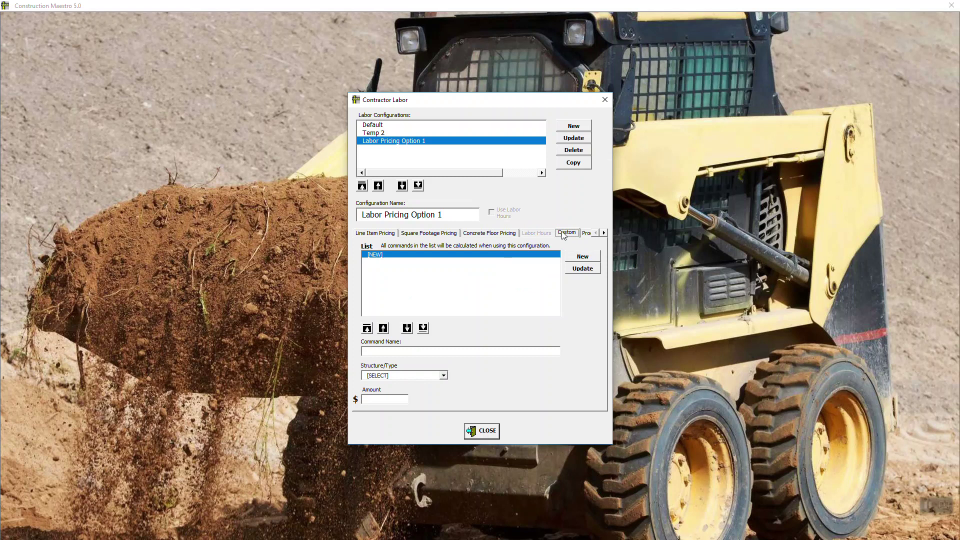
left_click(393, 353)
- Define Profit as a .10 percentage based on labor, material, concrete and manual add-ons
left_click(444, 375)
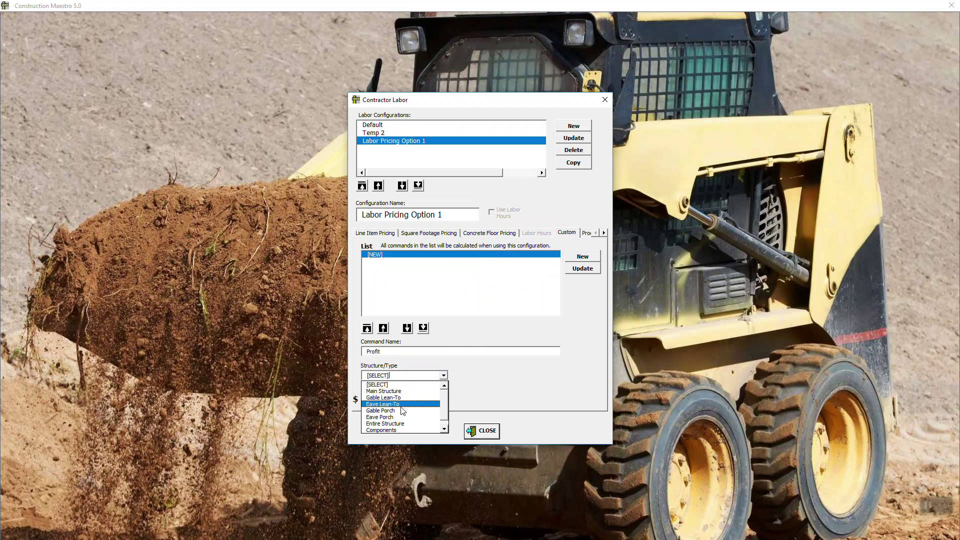
scroll(449, 420, "down", 1)
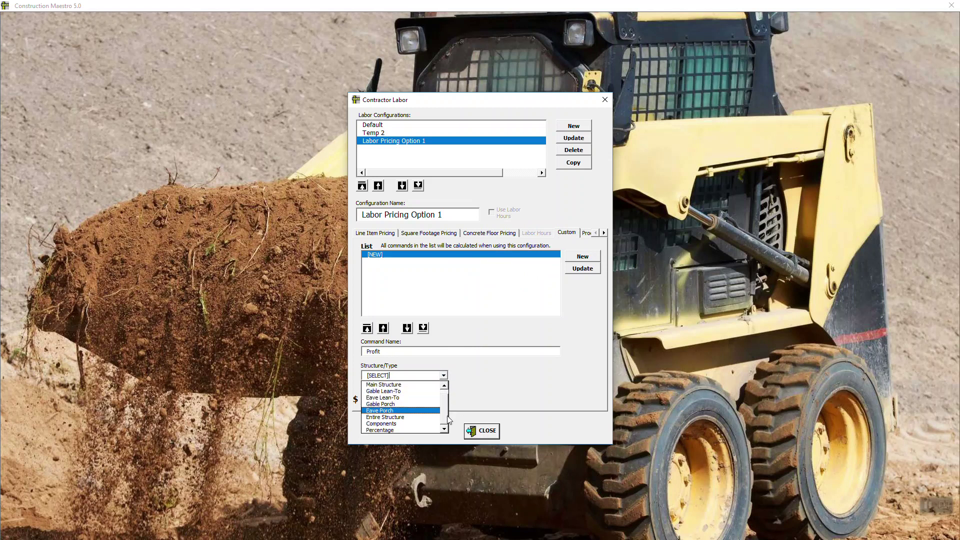
left_click(392, 430)
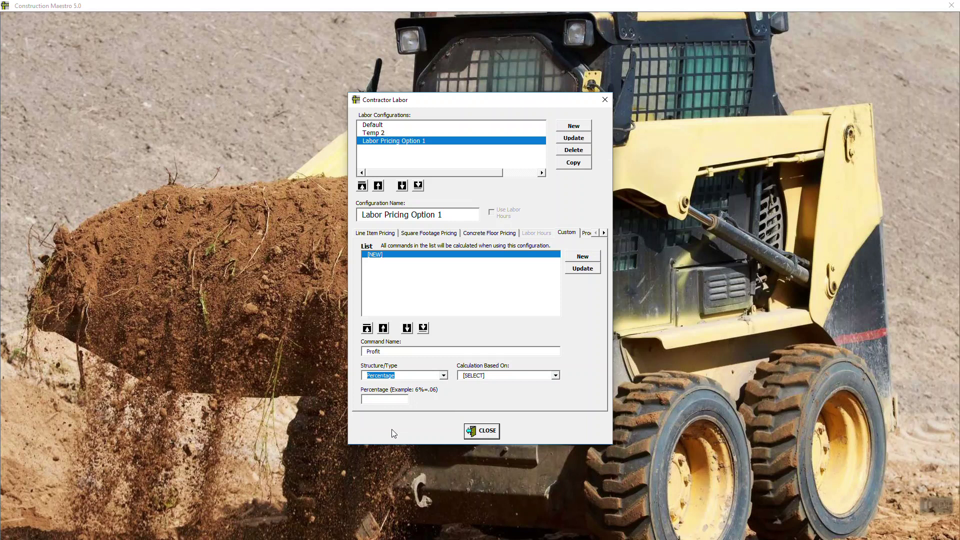
left_click(555, 376)
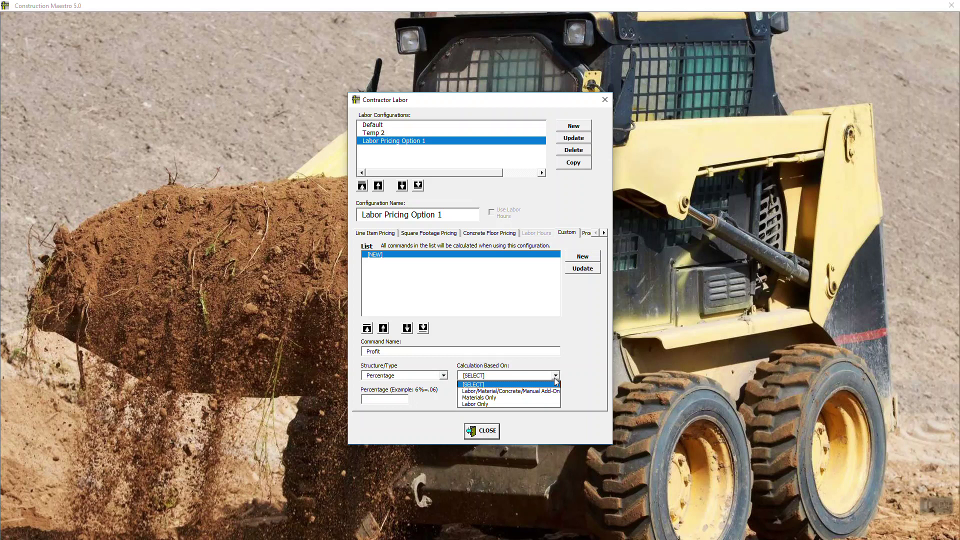
left_click(553, 391)
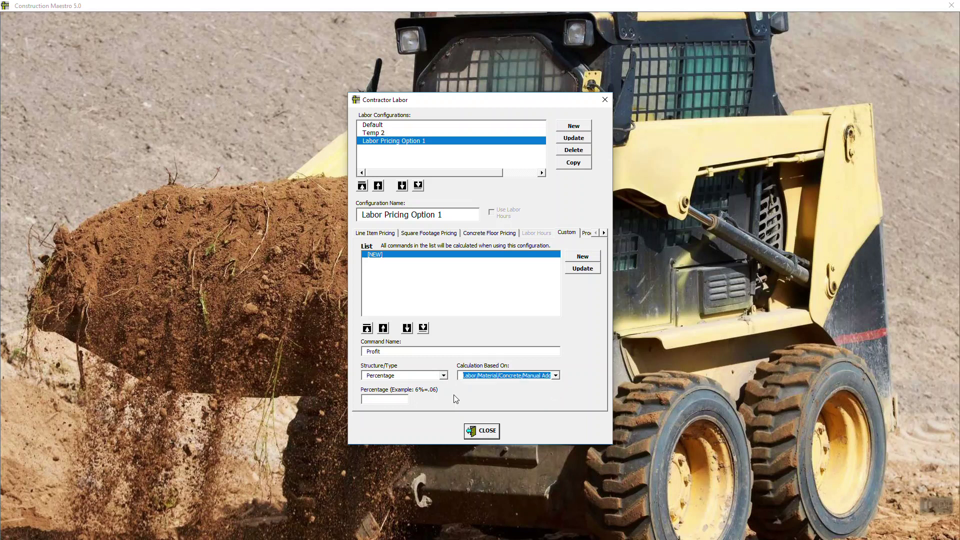
left_click(391, 400)
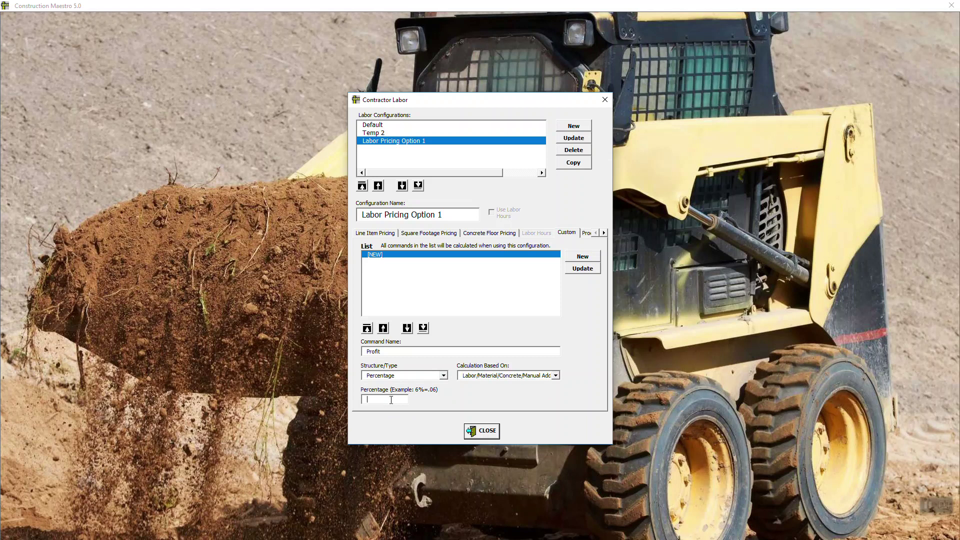
type(".1")
left_click(588, 270)
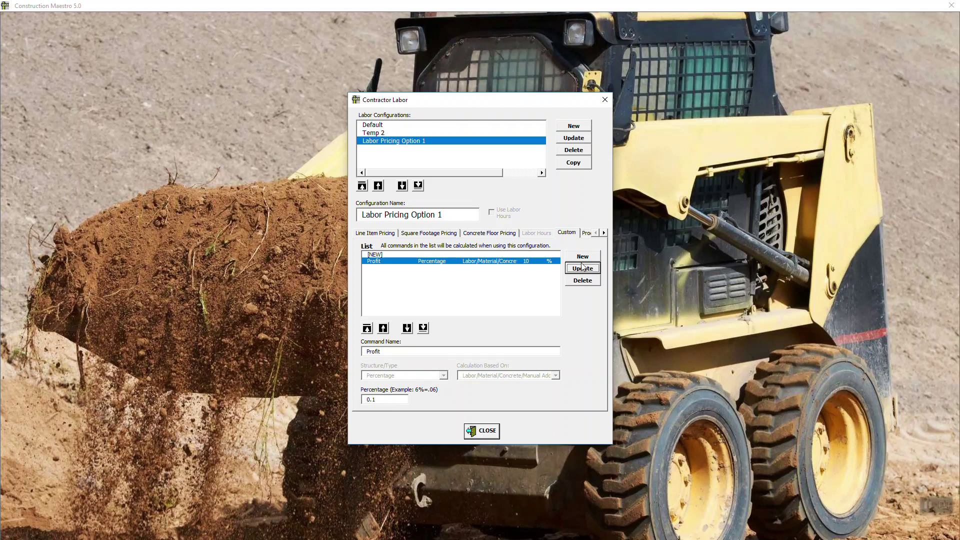
- Switch to the Product Groups/Individual Products pricing page for Labor Pricing Option 1
left_click(586, 234)
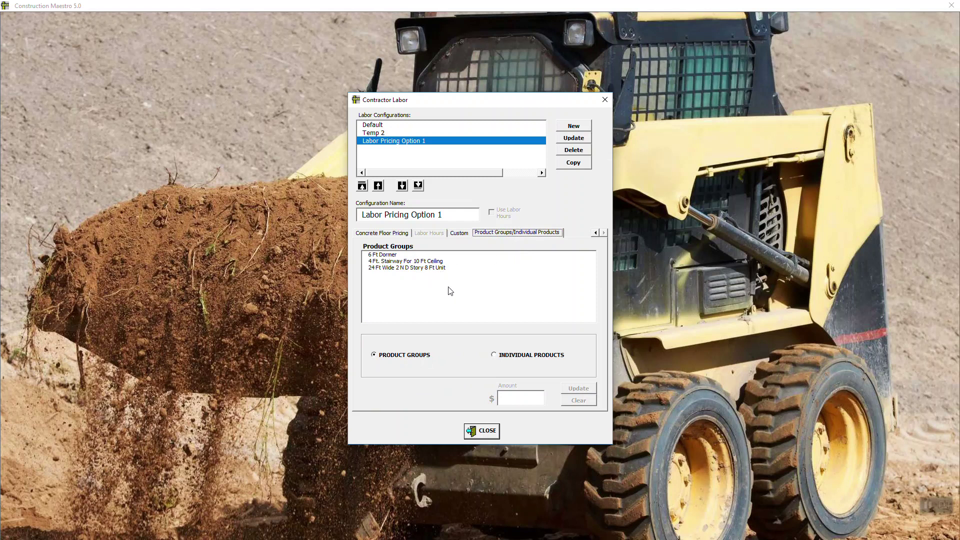
- Give the 4 Ft. Stairway For 10 Ft Ceiling product group a $300.00 labor amount
left_click(409, 261)
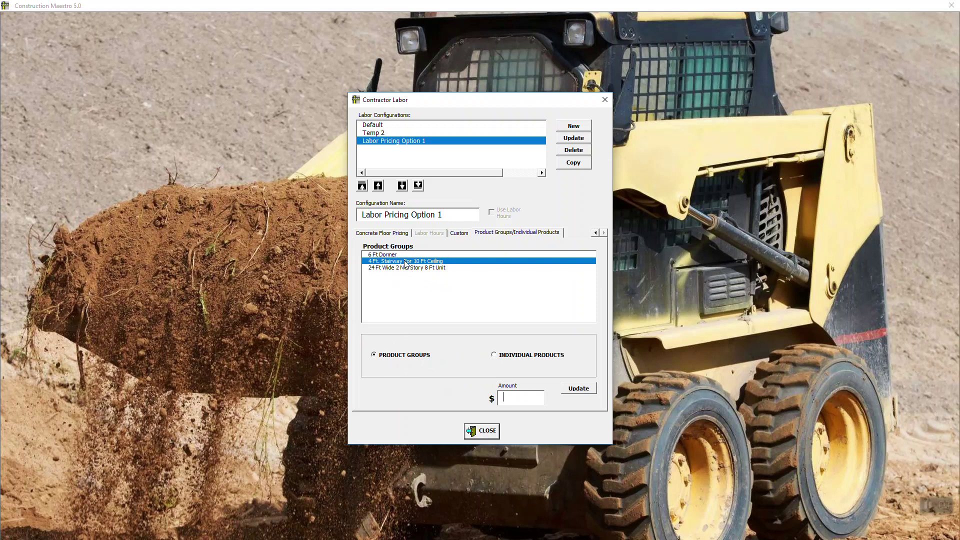
type("300")
left_click(581, 393)
double_click(596, 233)
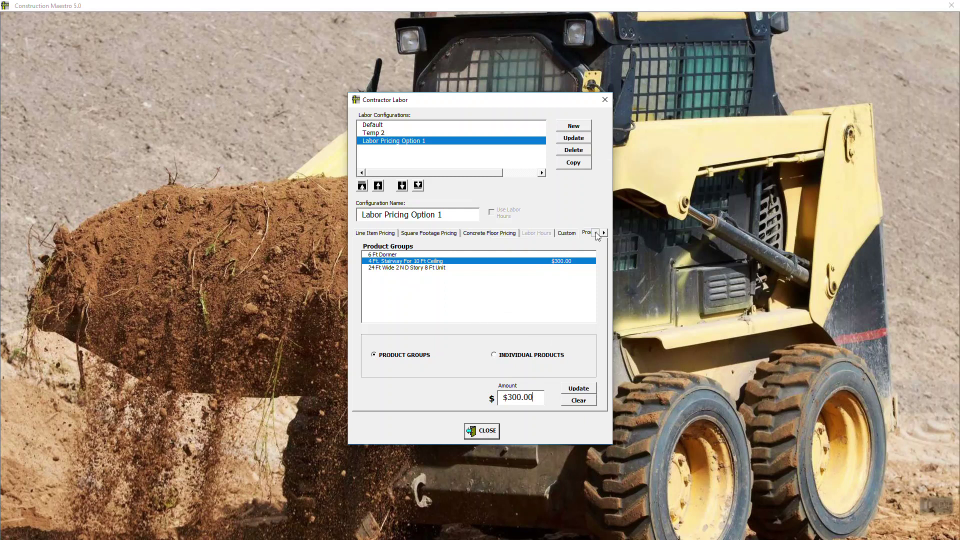
left_click(386, 233)
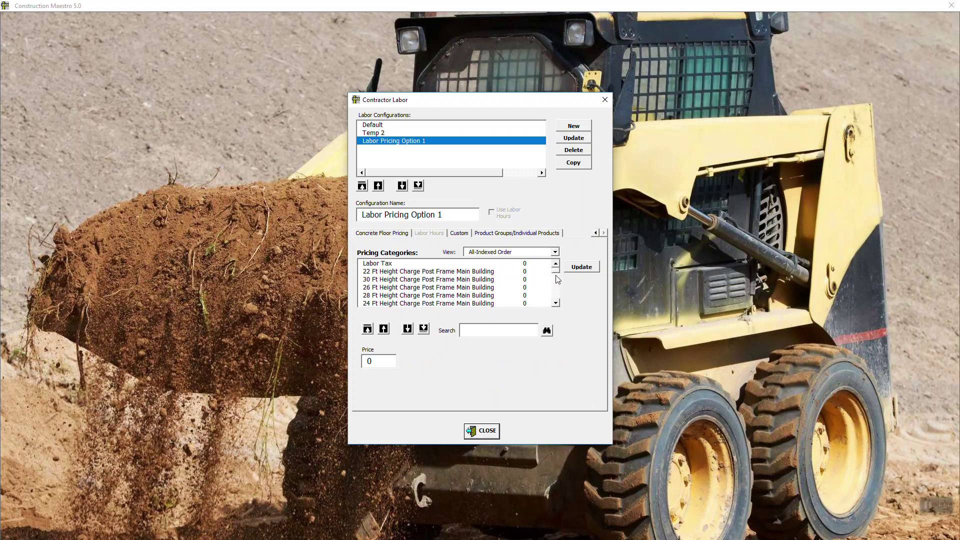
left_click(556, 304)
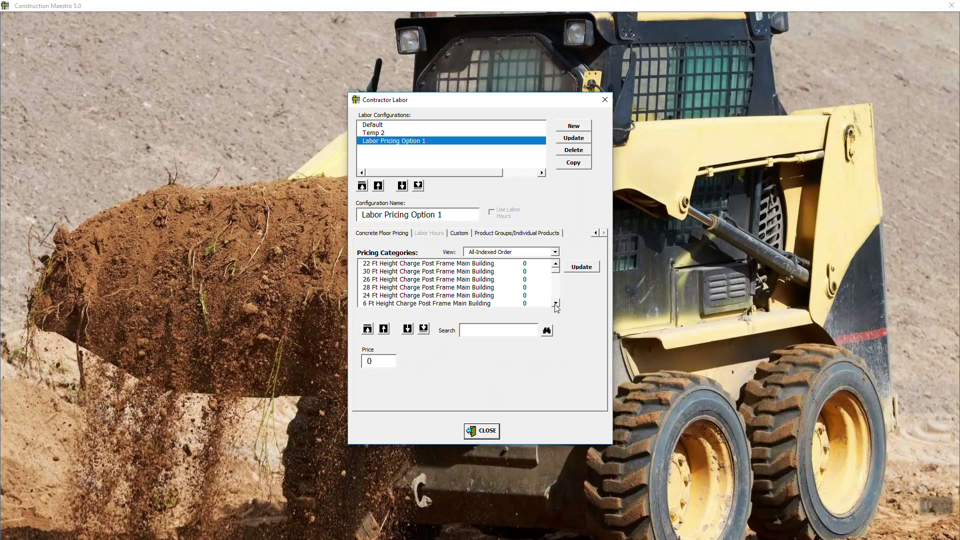
left_click(556, 304)
left_click(556, 303)
left_click(556, 303)
left_click(556, 304)
left_click(556, 303)
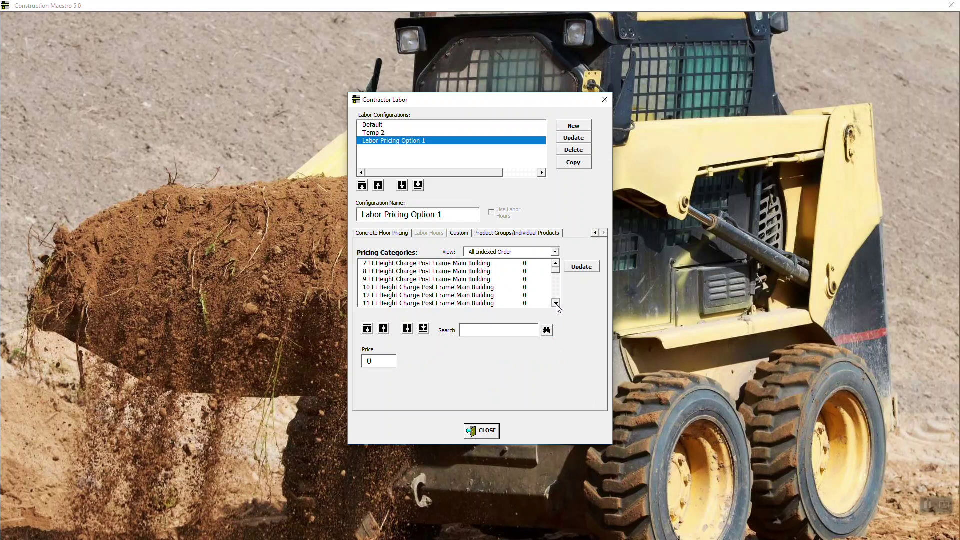
left_click(556, 303)
left_click(556, 303)
left_click(555, 303)
left_click(555, 304)
left_click(556, 304)
left_click(556, 303)
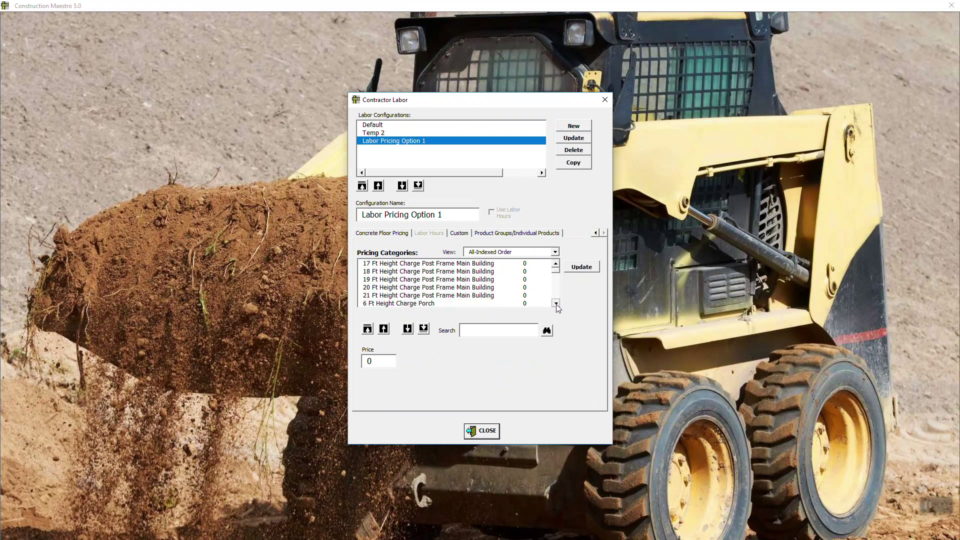
left_click(556, 303)
left_click(556, 303)
left_click(556, 303)
left_click(556, 303)
left_click(556, 303)
left_click(555, 304)
left_click(555, 304)
left_click(556, 303)
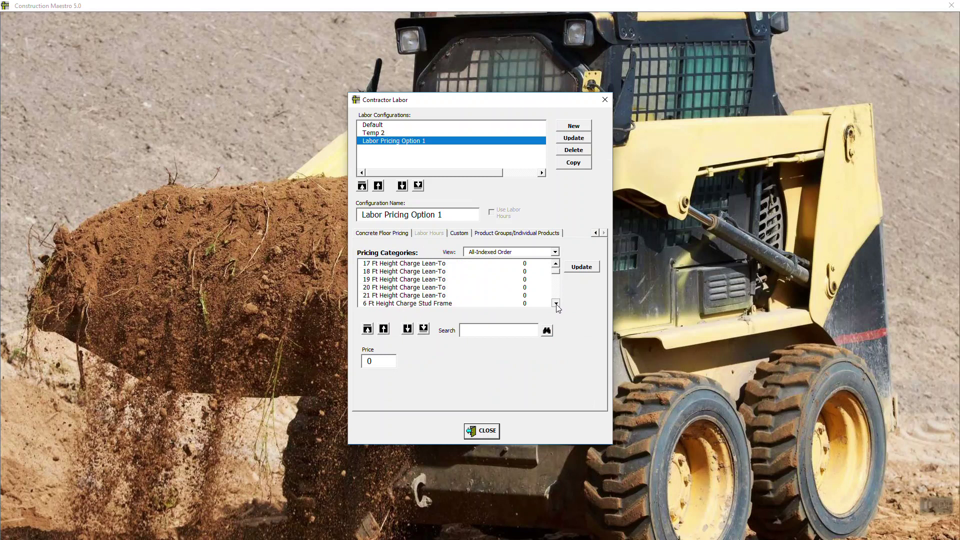
left_click(555, 304)
left_click(556, 303)
left_click(555, 304)
left_click(556, 303)
left_click(556, 303)
left_click(556, 304)
left_click(556, 304)
left_click(556, 304)
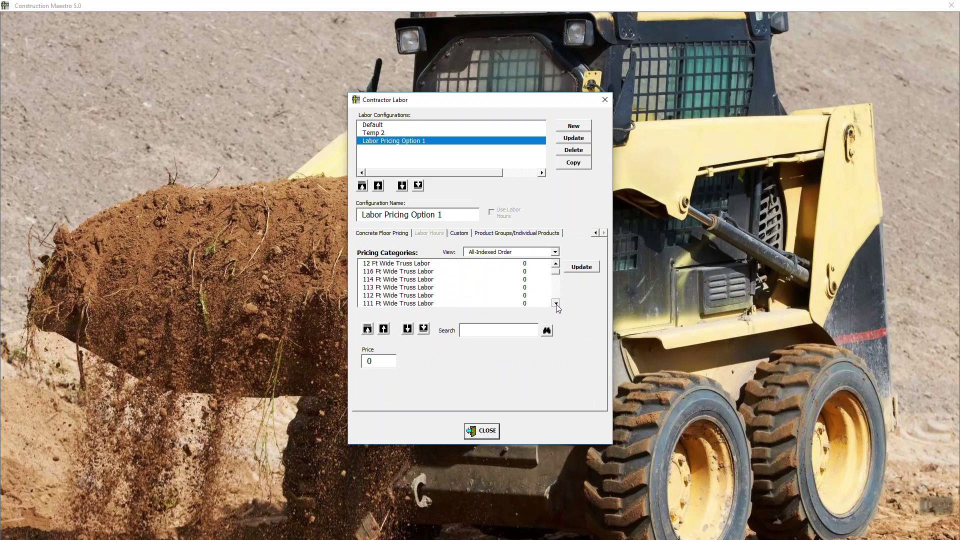
left_click(556, 304)
left_click(556, 303)
left_click(556, 304)
left_click(556, 303)
left_click_drag(556, 303, 556, 265)
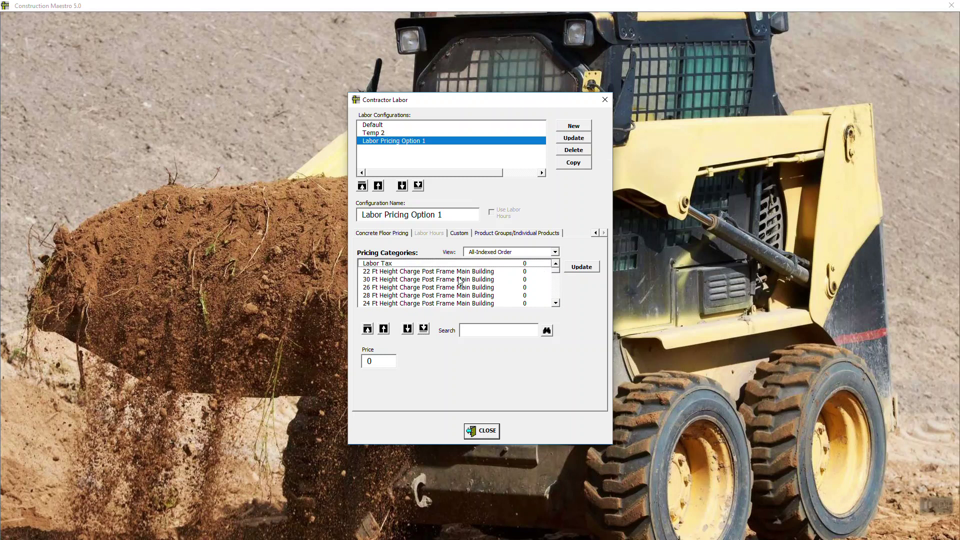
left_click(595, 233)
left_click(595, 233)
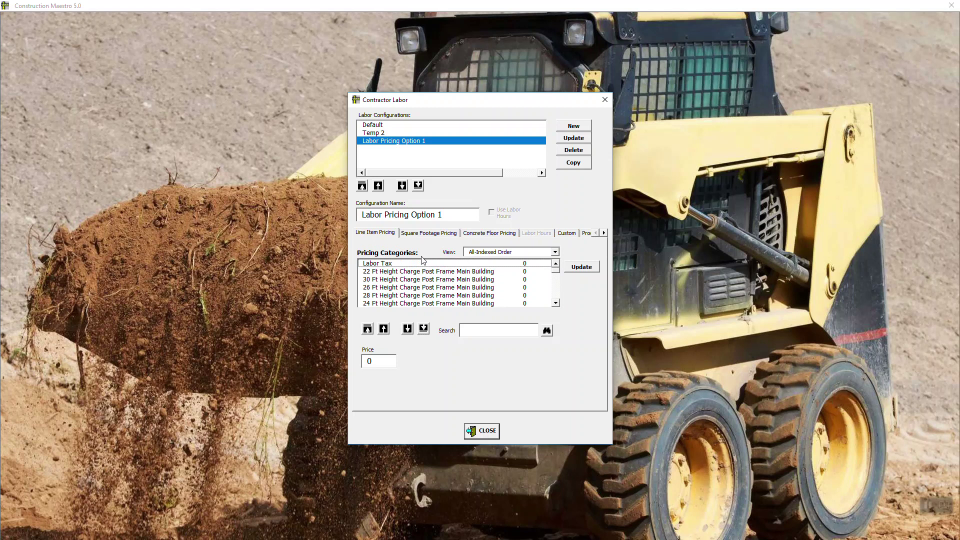
left_click(438, 235)
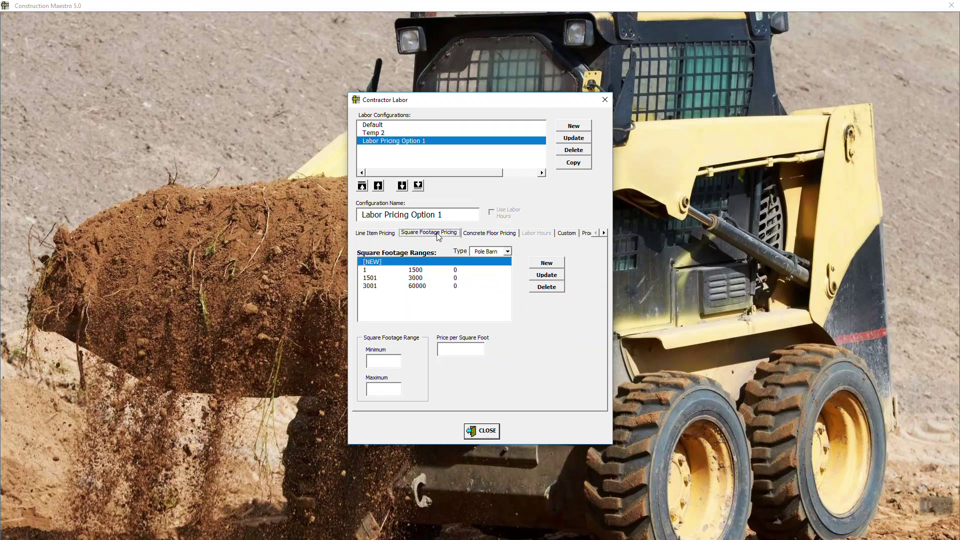
- Price the 1–1500 and 1501–3000 sq ft Pole Barn ranges at 2.00 and 1.75
left_click(413, 272)
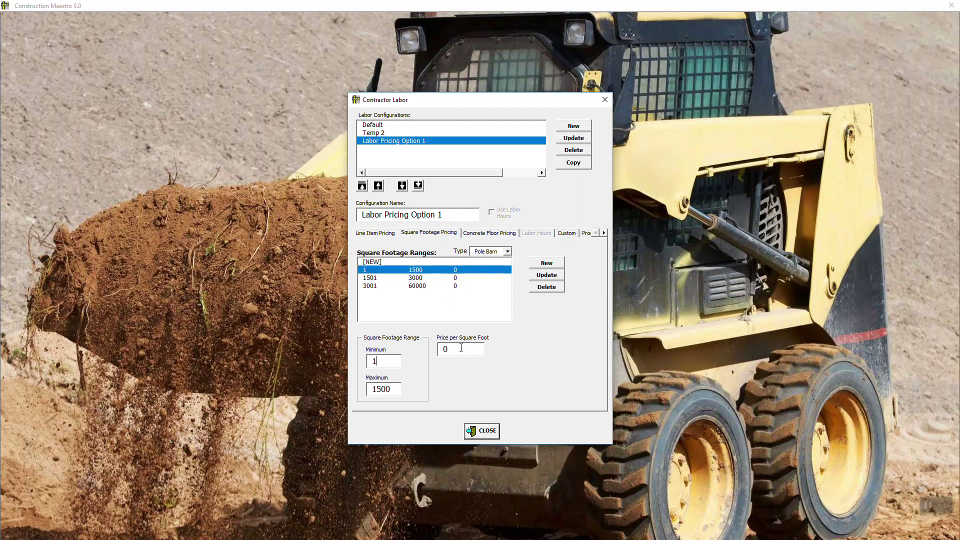
left_click_drag(461, 349, 416, 347)
type("2.00")
left_click(547, 275)
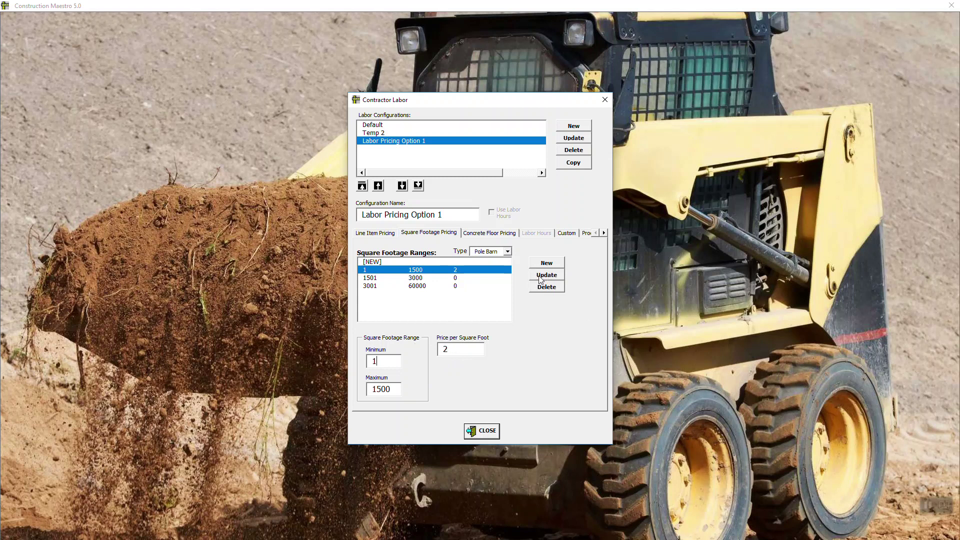
left_click(385, 278)
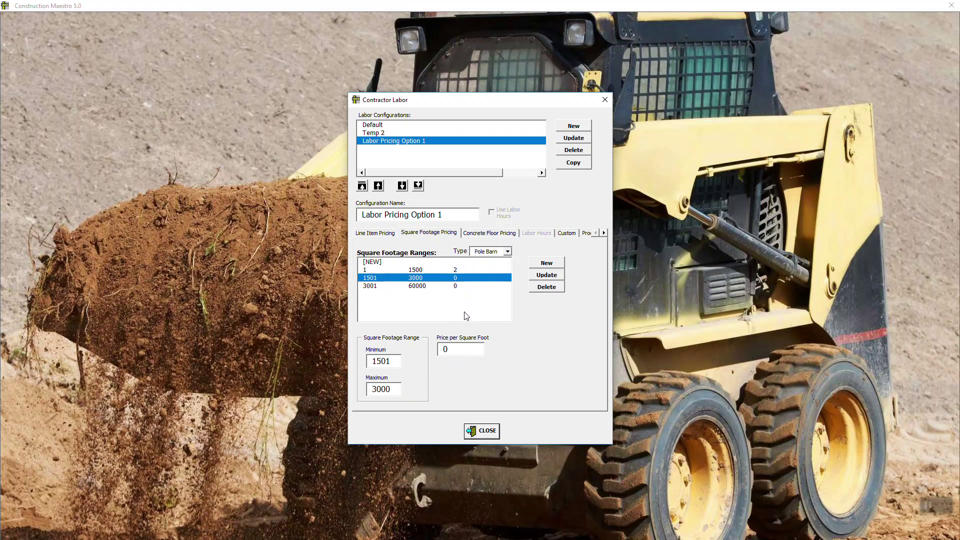
double_click(391, 389)
left_click_drag(396, 363, 365, 364)
left_click_drag(459, 349, 433, 350)
type("1.75")
left_click(556, 276)
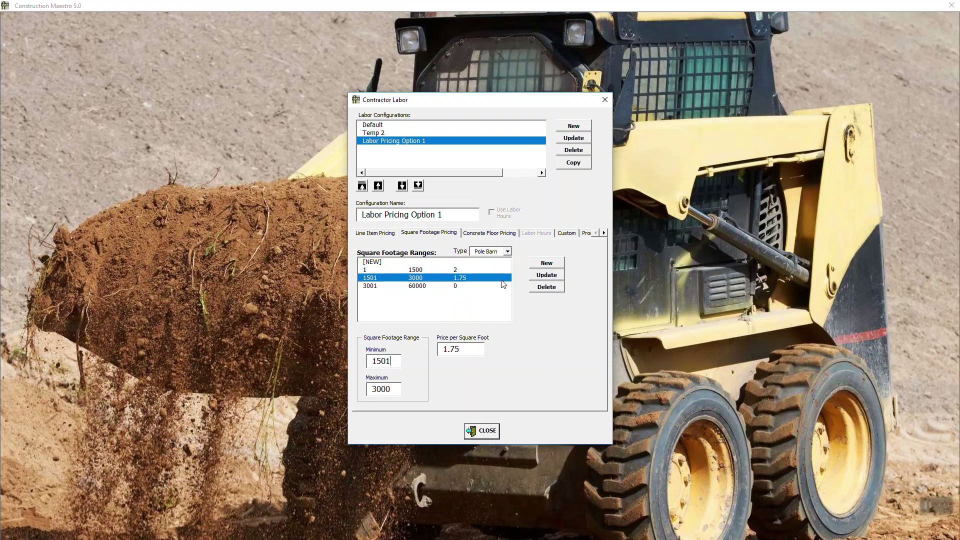
- Price the 3001–60000 square foot range at 1.50 per square foot
left_click(427, 287)
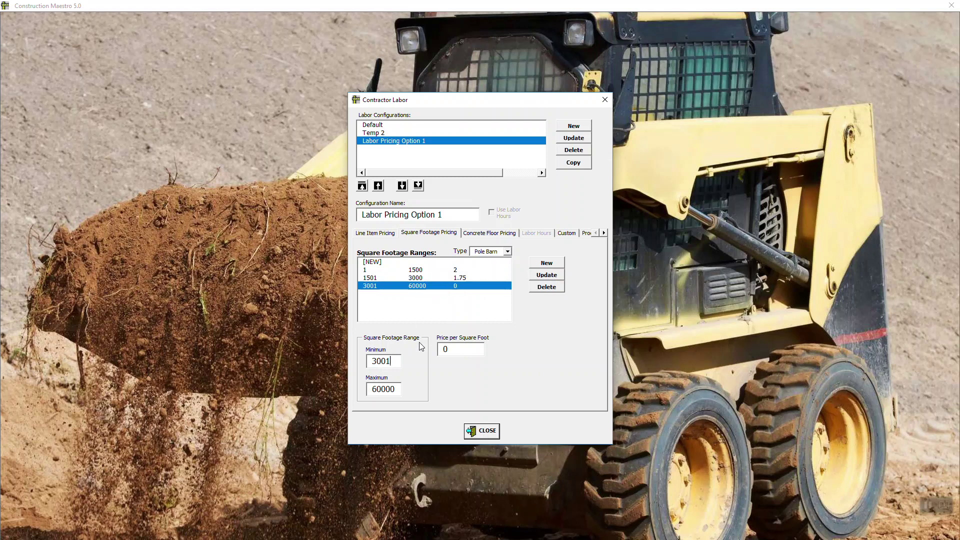
double_click(456, 348)
type("1.50")
left_click(559, 277)
left_click(505, 238)
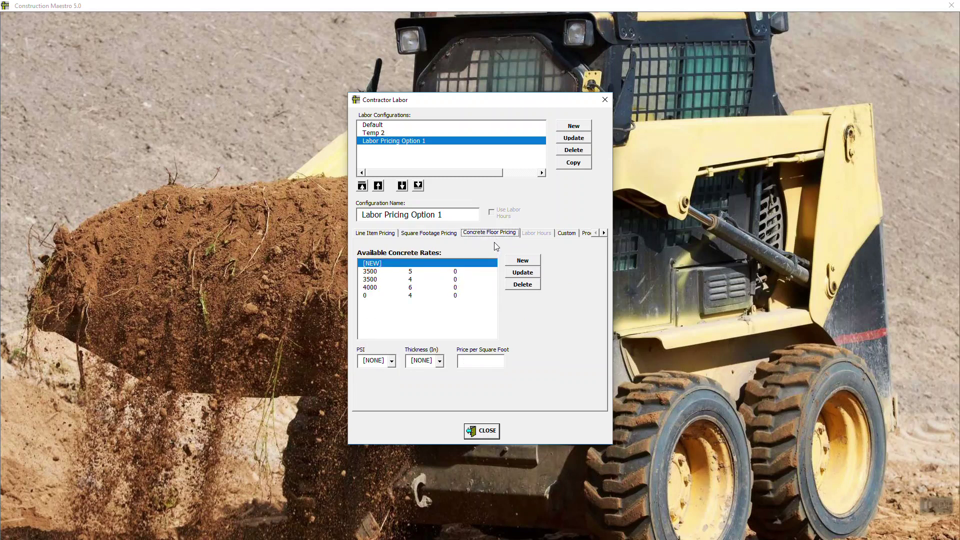
- Set the 3500 PSI, 4 inch concrete floor rate to 3.50 per square foot
left_click(410, 280)
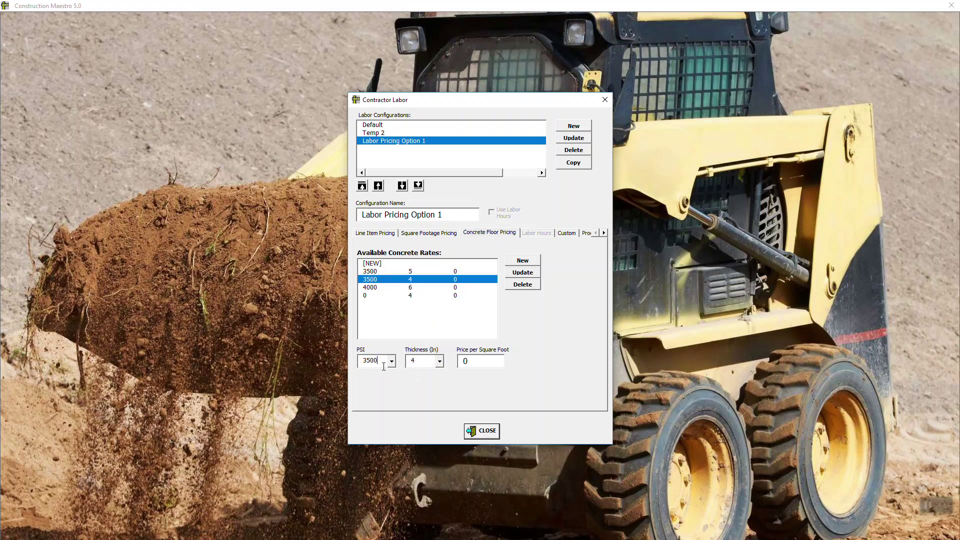
left_click(476, 364)
type("3.50")
left_click(533, 274)
- Change the 3500 PSI, 5 inch rate to 6 inches thick at 4.25
left_click(437, 272)
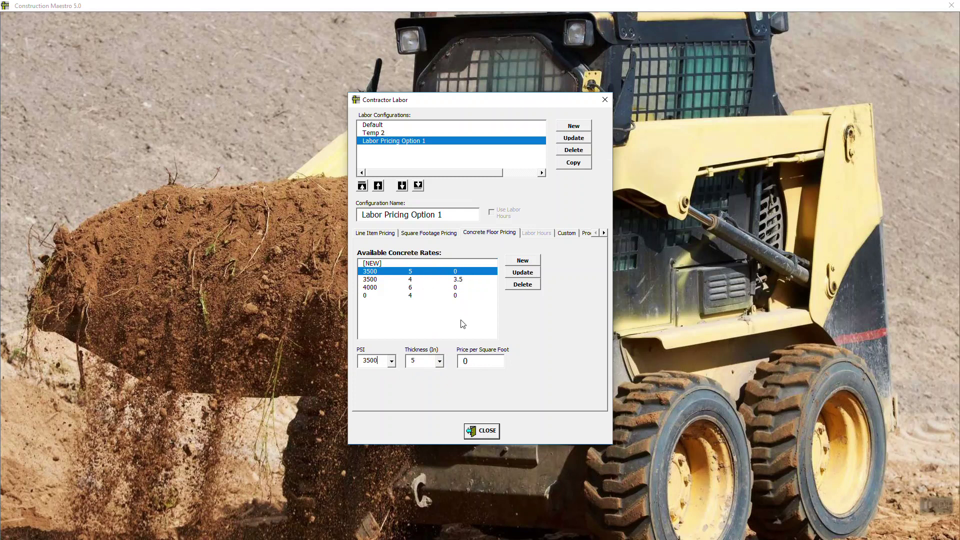
left_click(439, 362)
left_click(426, 389)
key("Tab")
type("4.25")
left_click(531, 275)
- Search the line item pricing categories for 'facia'
left_click(385, 235)
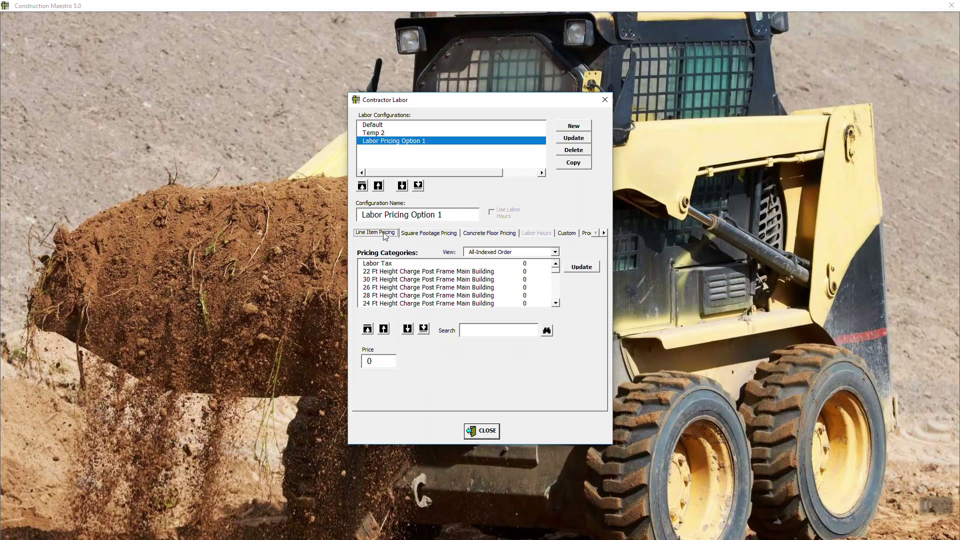
left_click(492, 331)
left_click(438, 235)
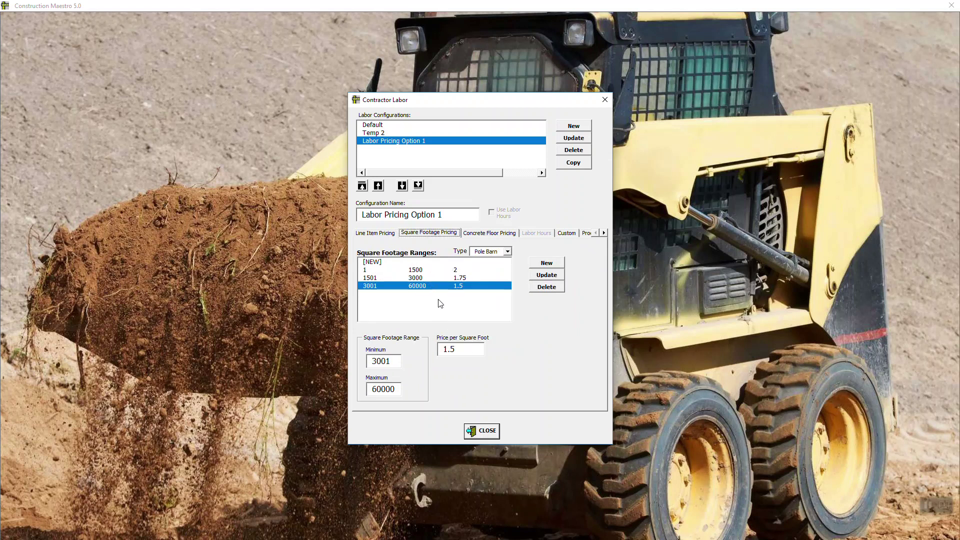
left_click(381, 238)
left_click(473, 332)
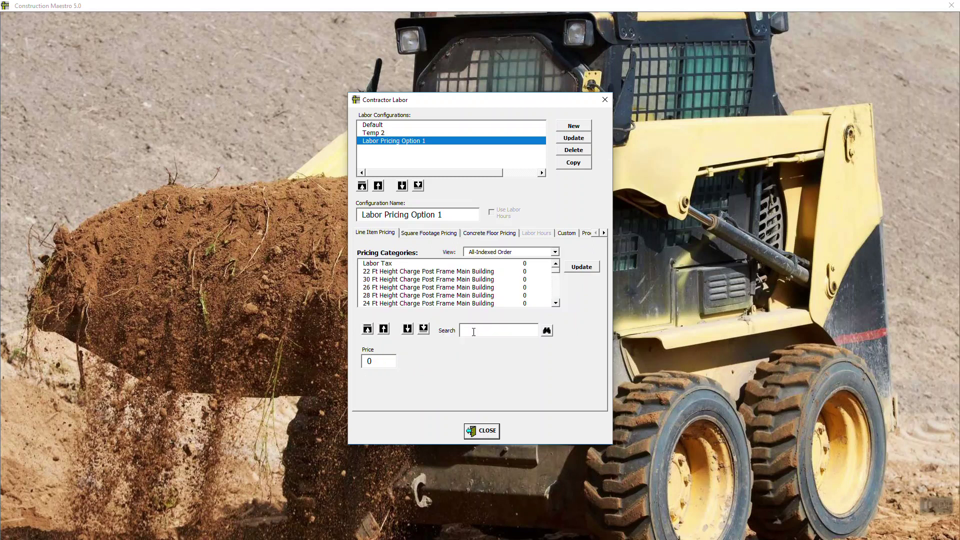
type("facia")
key("Return")
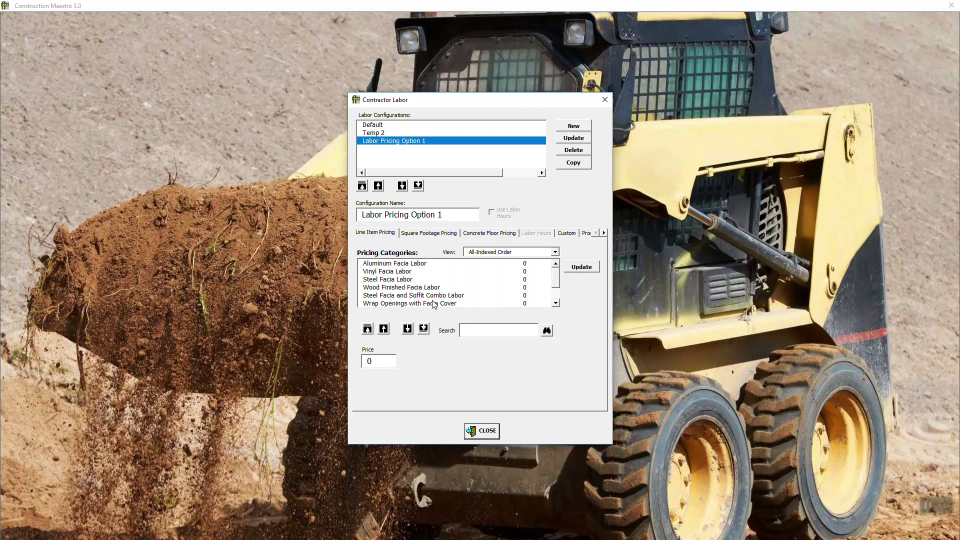
- Review the Aluminum, Vinyl and Wood Finished Facia Labor pricing entries
left_click(394, 265)
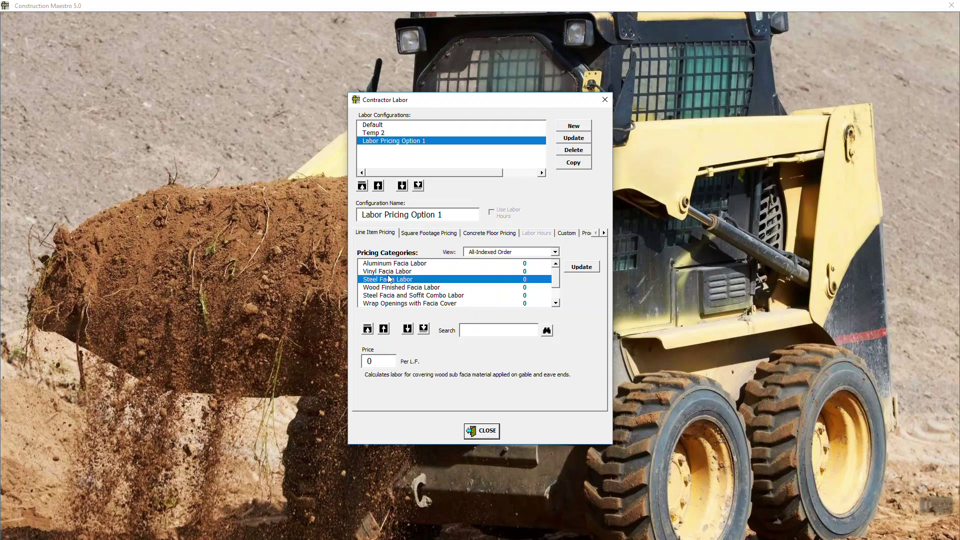
left_click(391, 273)
left_click(391, 289)
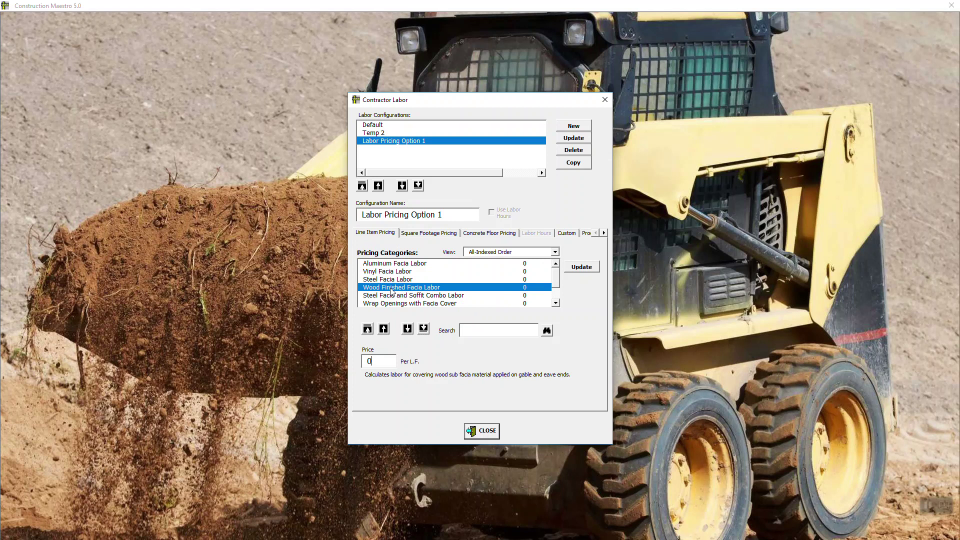
left_click(413, 265)
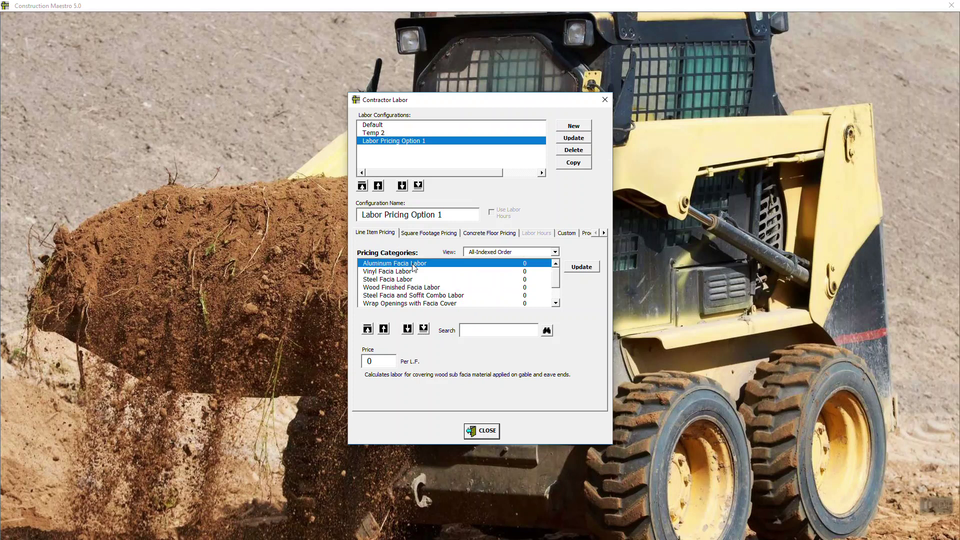
- Set the Steel Facia Labor and Aluminum Facia Labor prices to 1 each
left_click(407, 280)
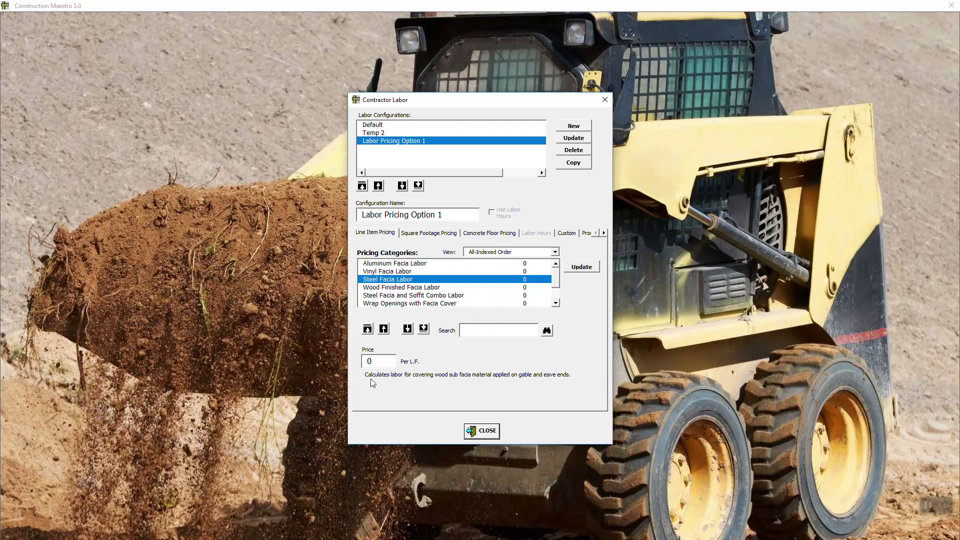
left_click_drag(374, 361, 353, 362)
type("1")
left_click(582, 267)
left_click(419, 265)
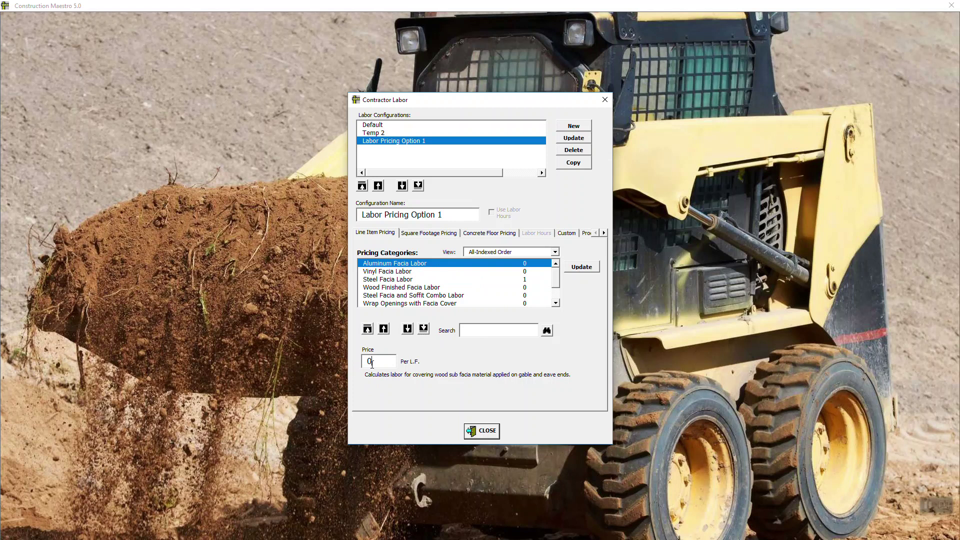
left_click_drag(372, 361, 353, 366)
type("1")
left_click(590, 268)
- Search for window items and set the Per Window Installation price to 75
left_click(495, 334)
type("wi")
type("w")
key("Return")
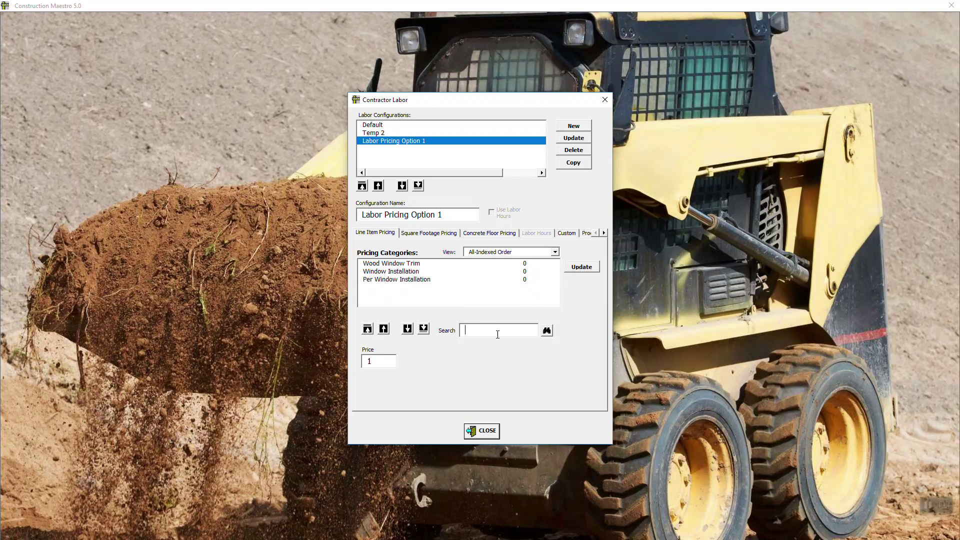
left_click(416, 274)
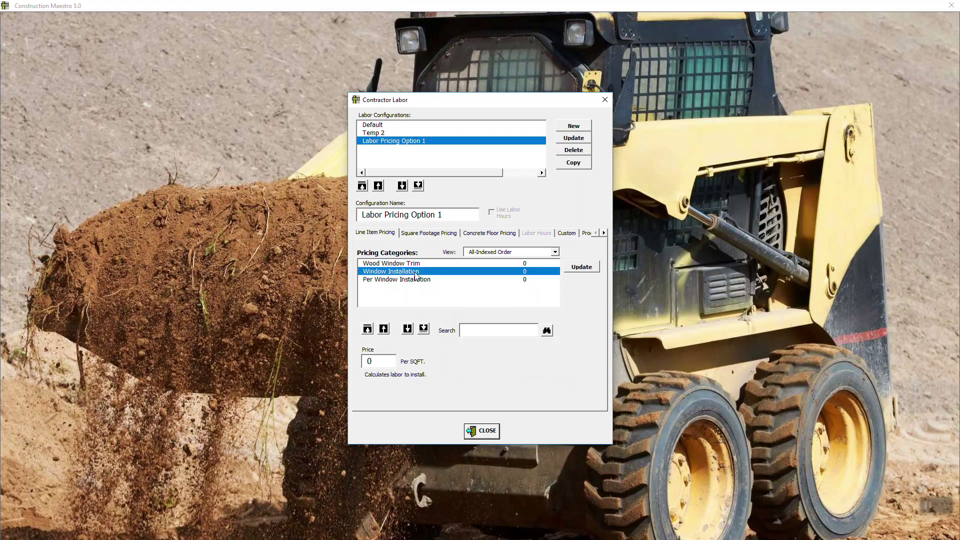
left_click(380, 363)
left_click_drag(380, 363, 366, 362)
left_click(405, 281)
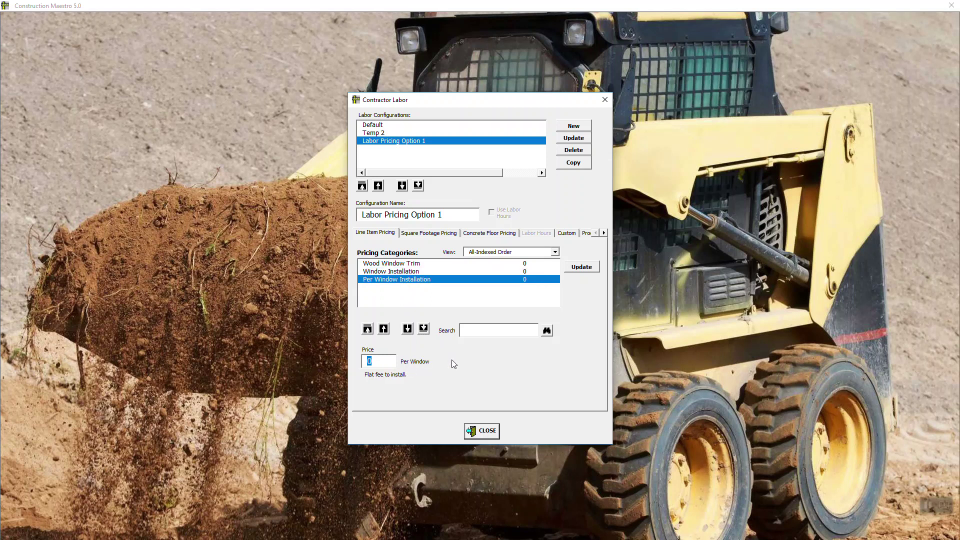
type("75")
left_click(582, 269)
- Leave product setup and open the building plans for post frame estimate 148
left_click(482, 433)
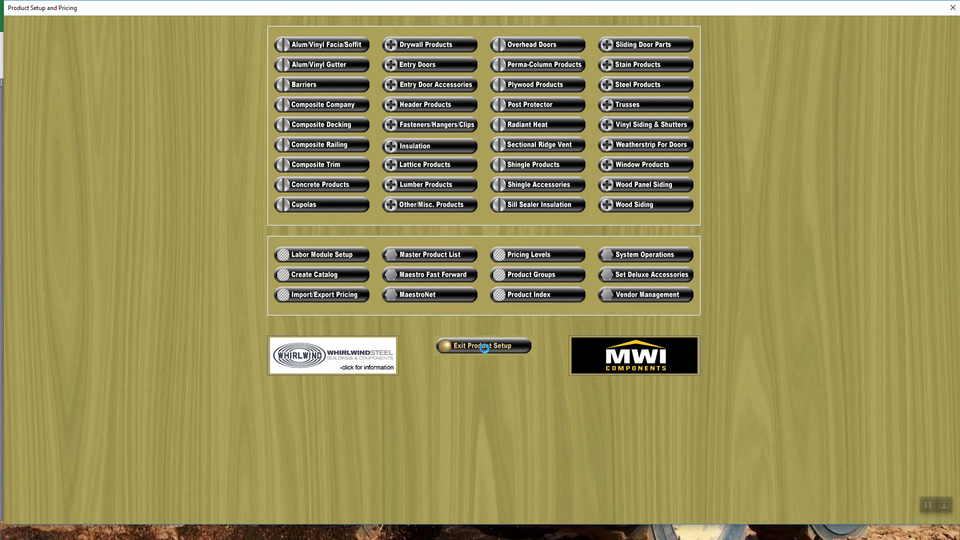
left_click(484, 349)
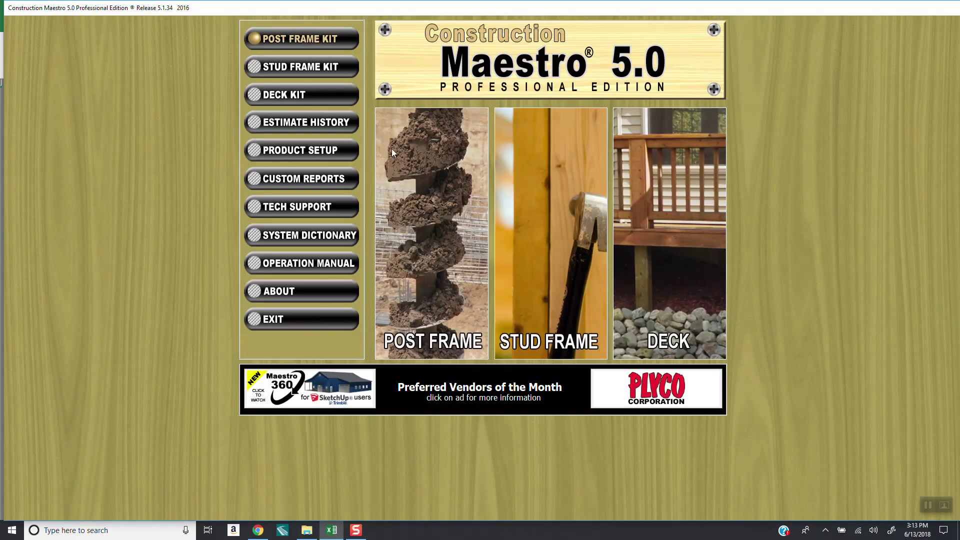
left_click(465, 187)
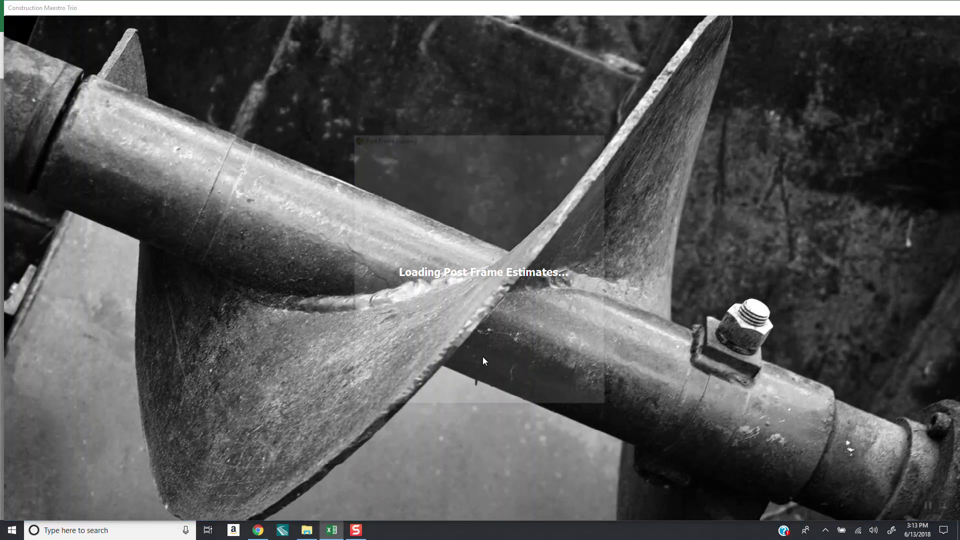
left_click(498, 395)
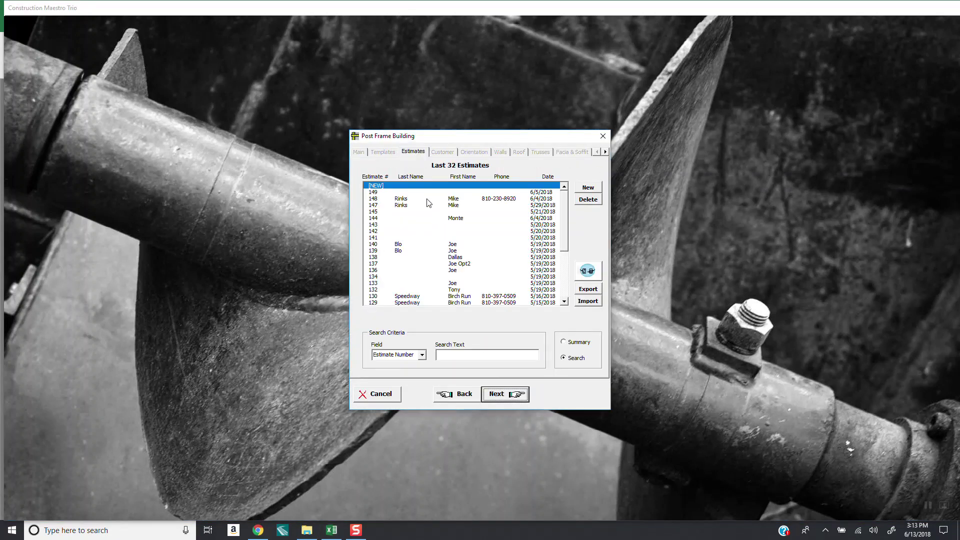
left_click(460, 199)
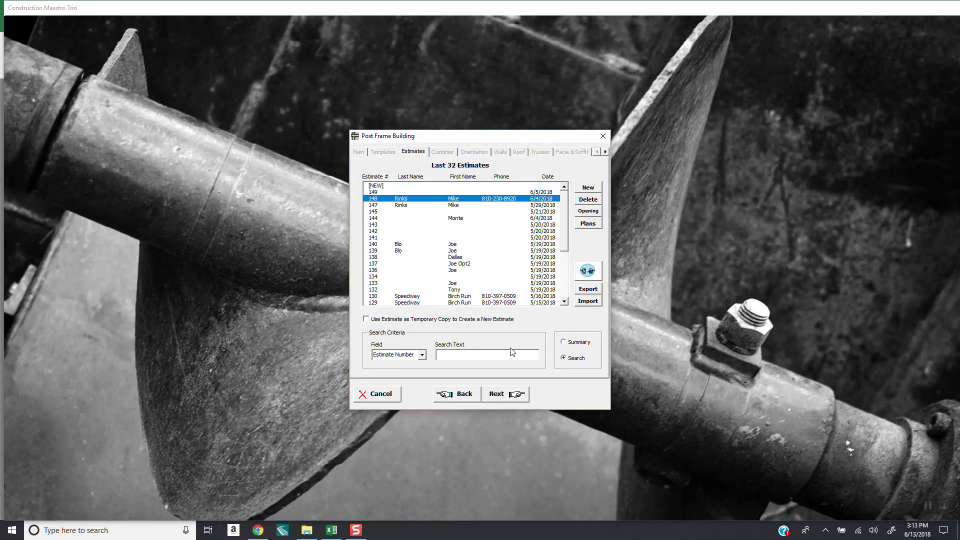
left_click(589, 216)
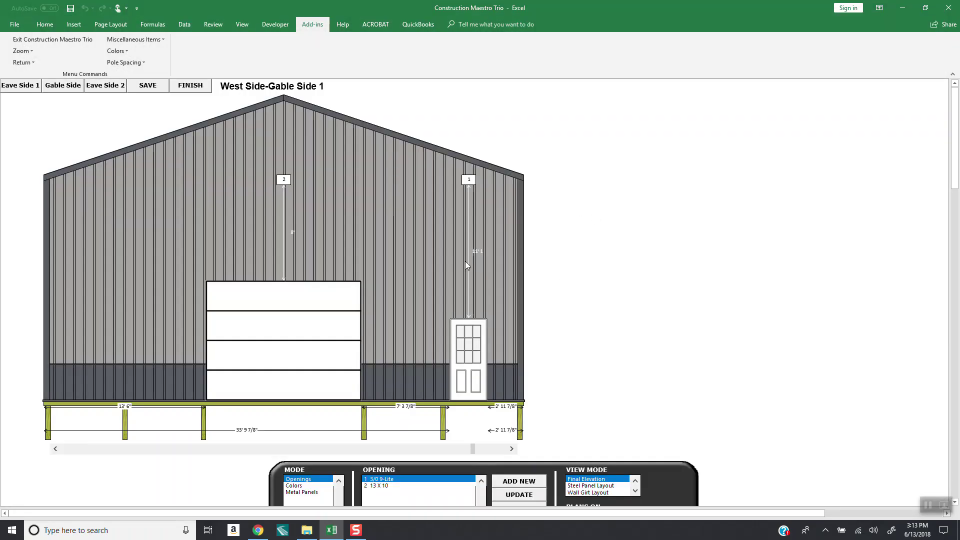
- Finish the plans and regenerate the quotation using the 'Labor Pricing Option 1' labor cost profile
left_click(189, 86)
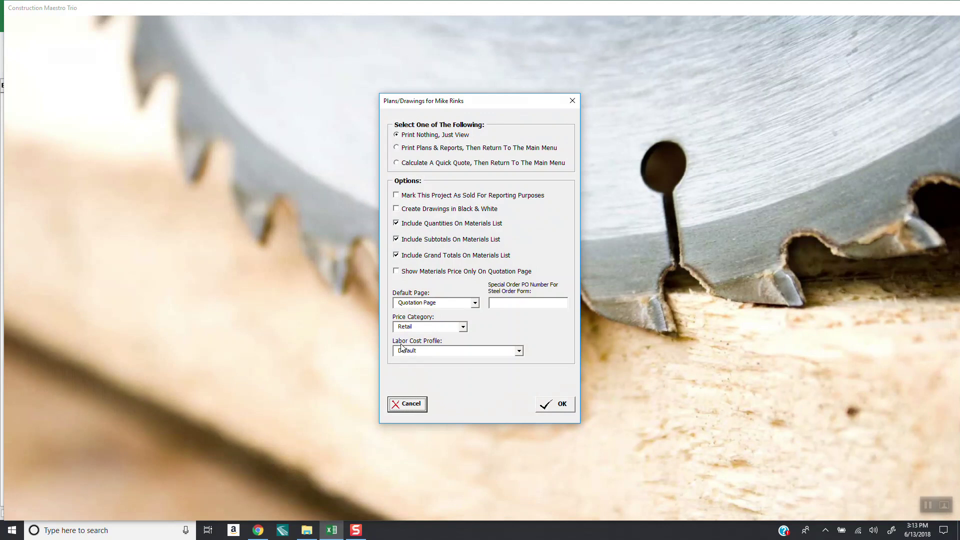
left_click(520, 352)
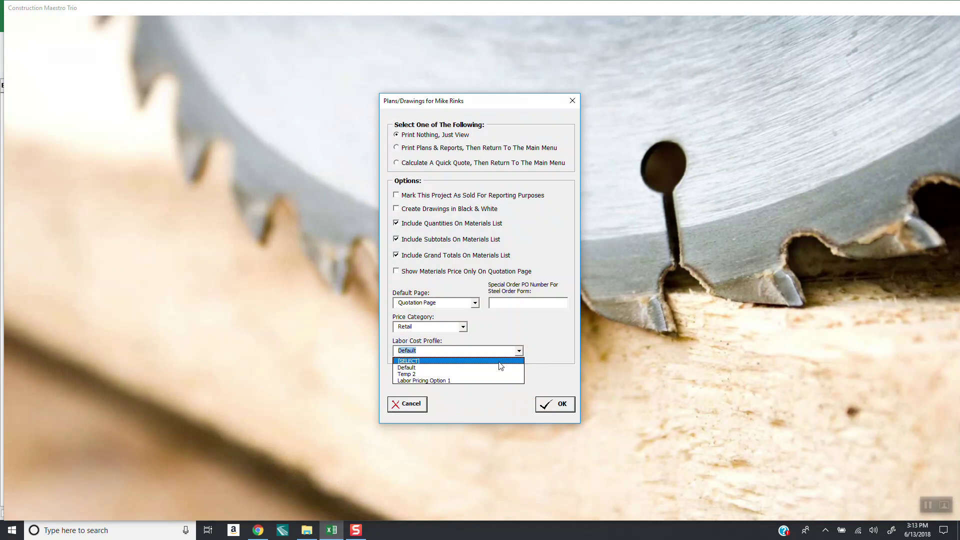
left_click(489, 380)
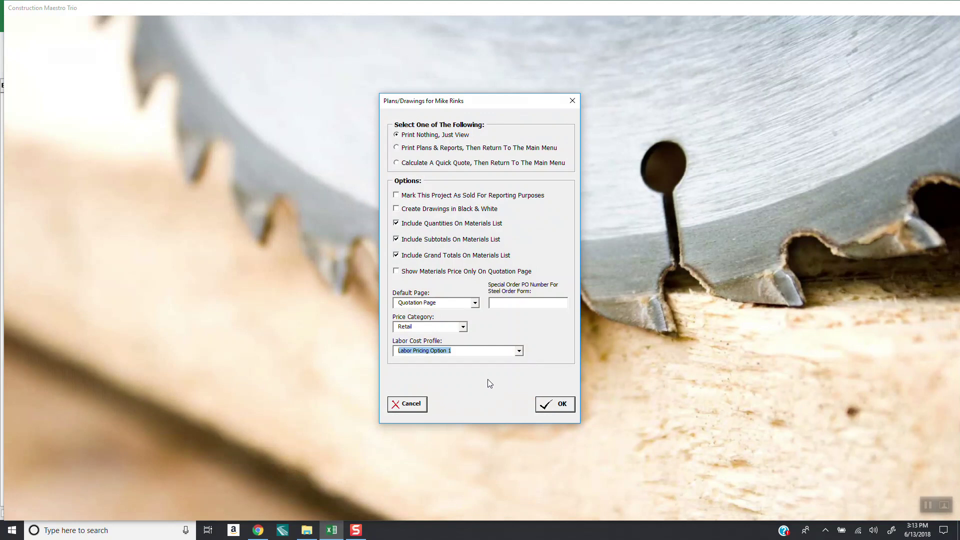
left_click(562, 406)
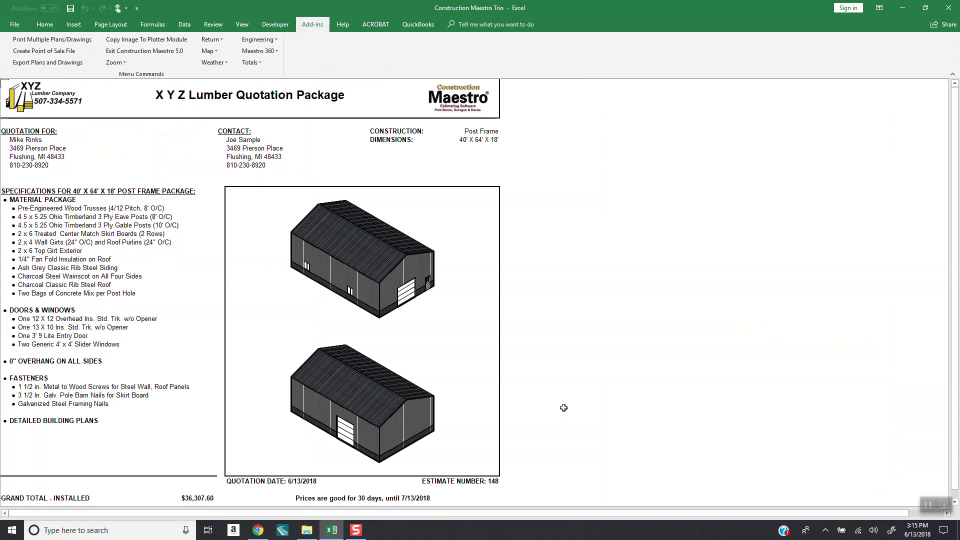
scroll(513, 384, "down", 2)
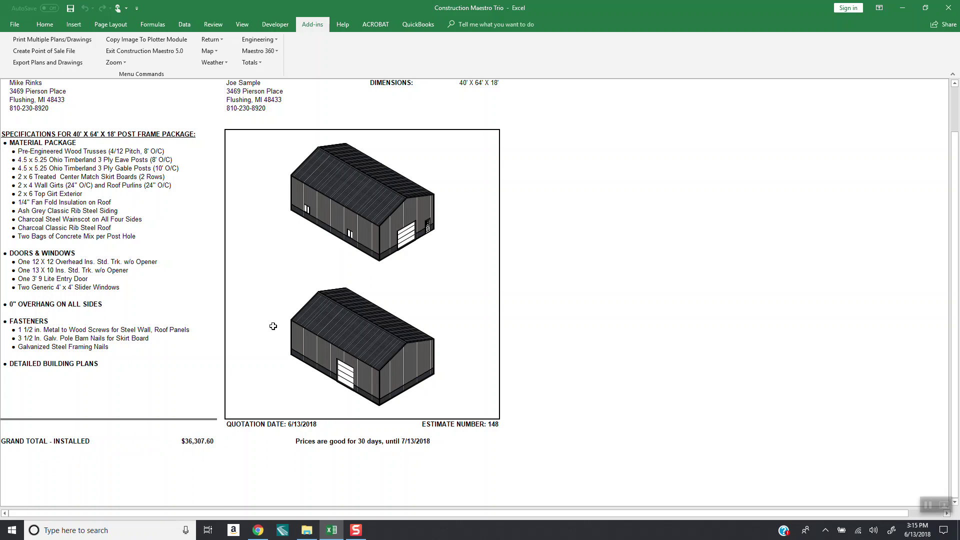
left_click(245, 66)
left_click(268, 74)
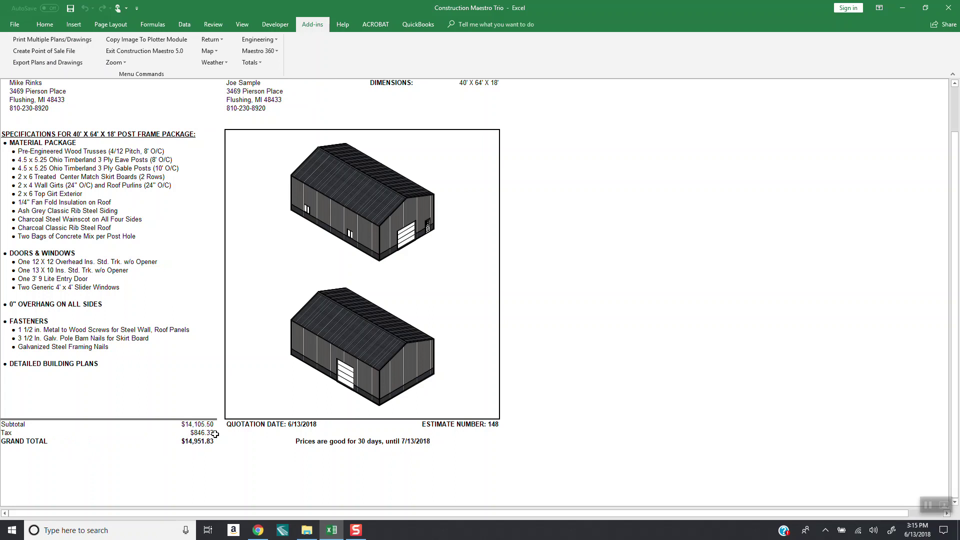
left_click(255, 67)
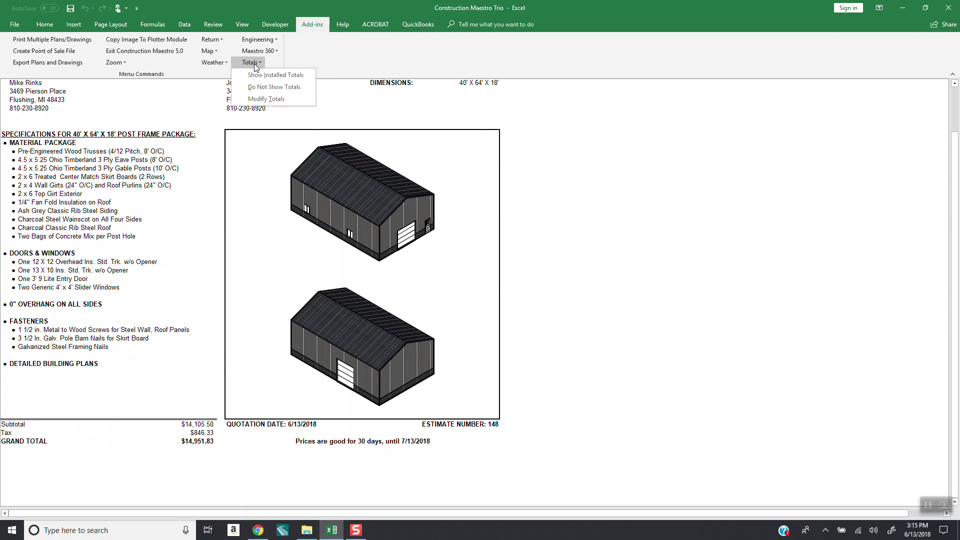
left_click(260, 74)
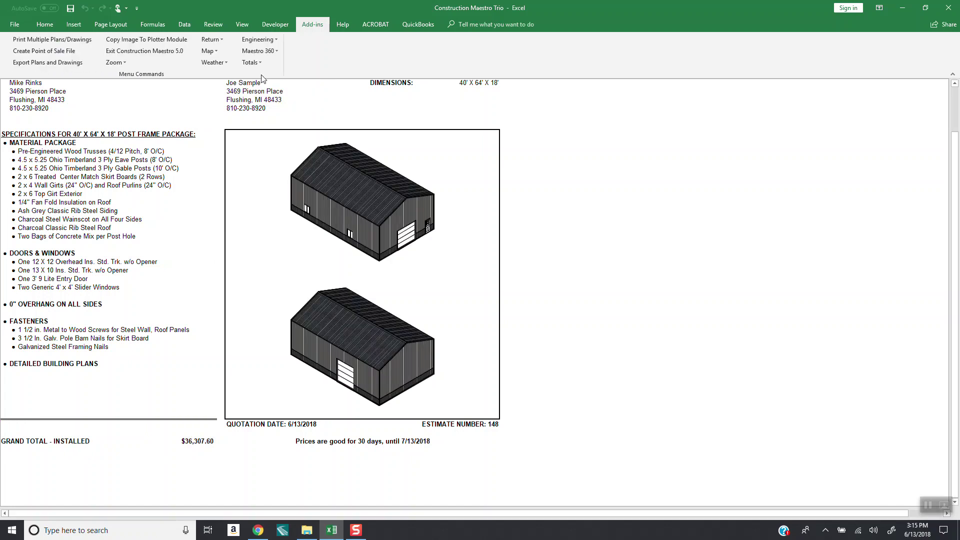
scroll(221, 213, "up", 2)
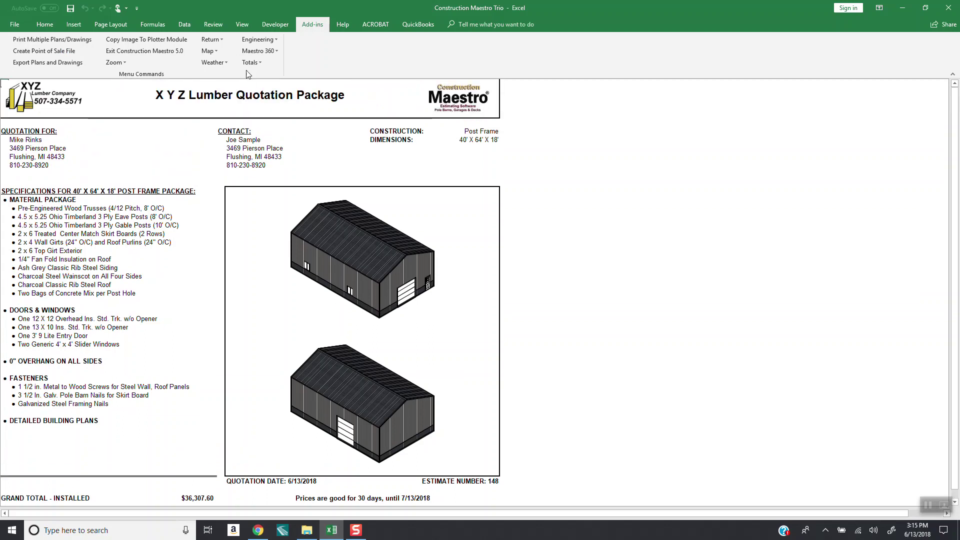
left_click(212, 40)
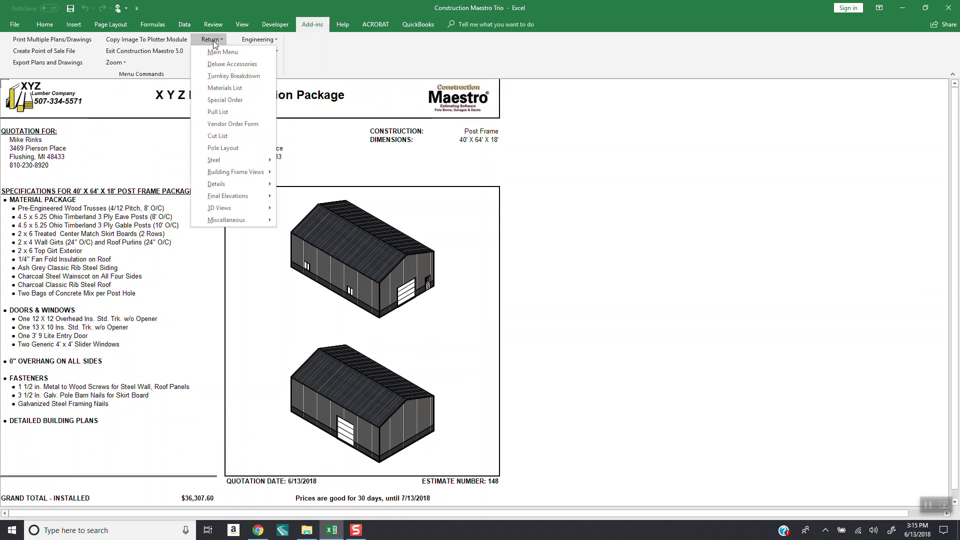
- Show the Turnkey Breakdown report and zoom in three times
left_click(229, 76)
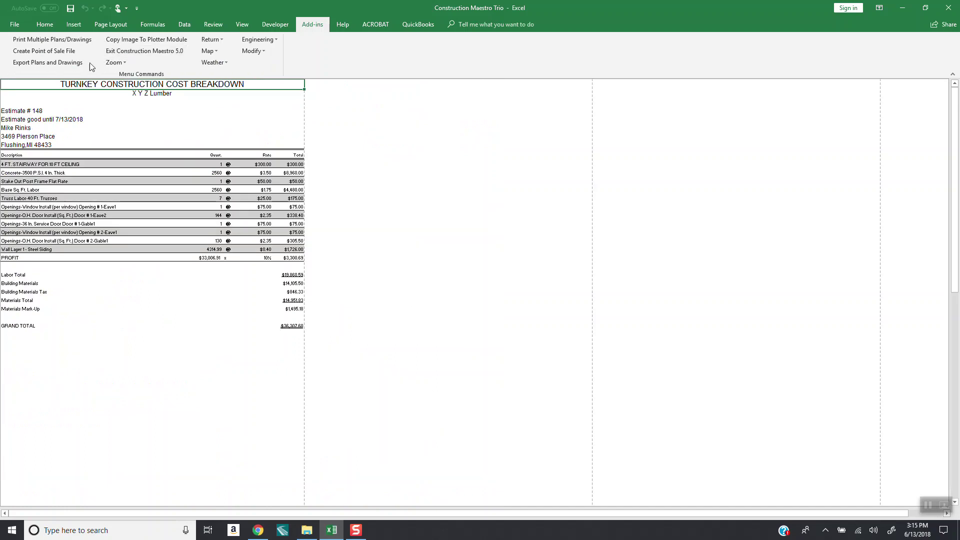
left_click(120, 63)
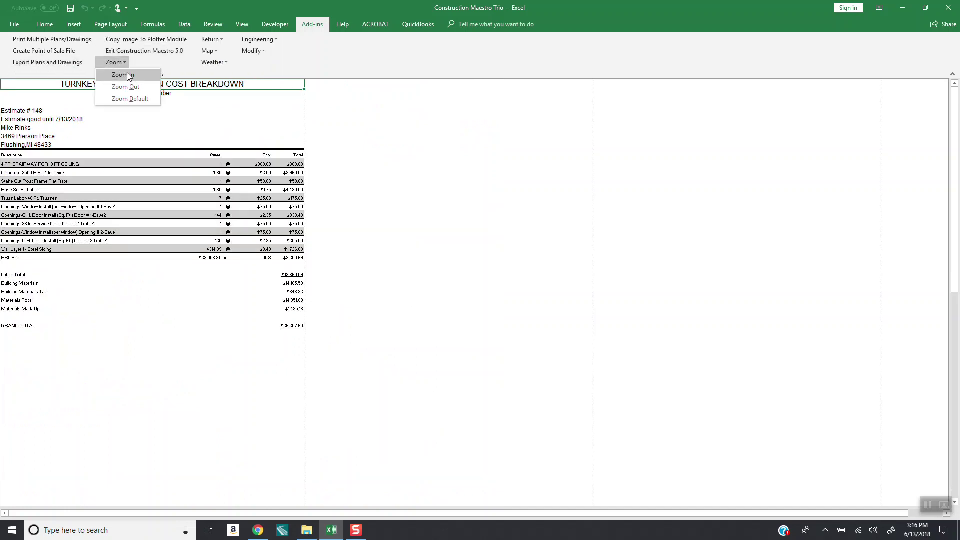
left_click(123, 74)
left_click(116, 62)
left_click(122, 74)
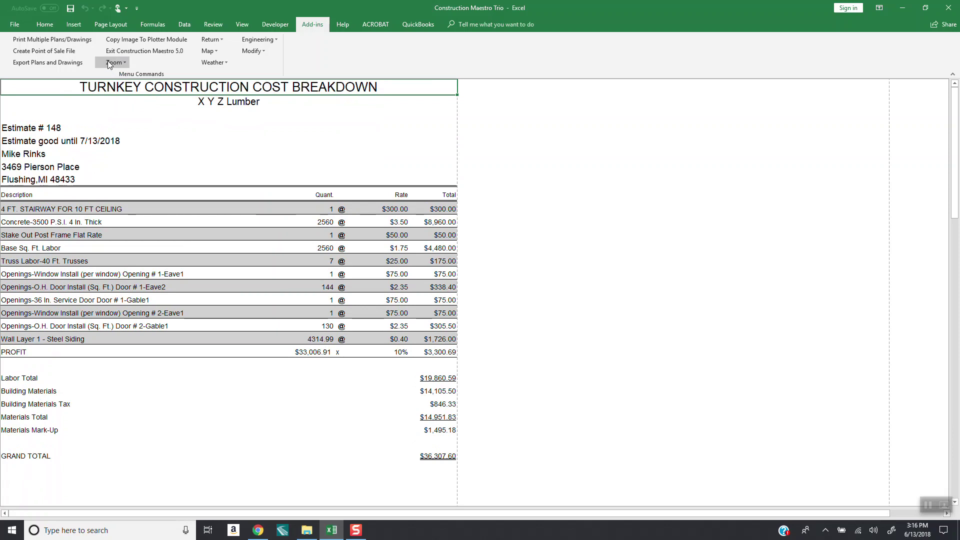
left_click(116, 62)
left_click(122, 73)
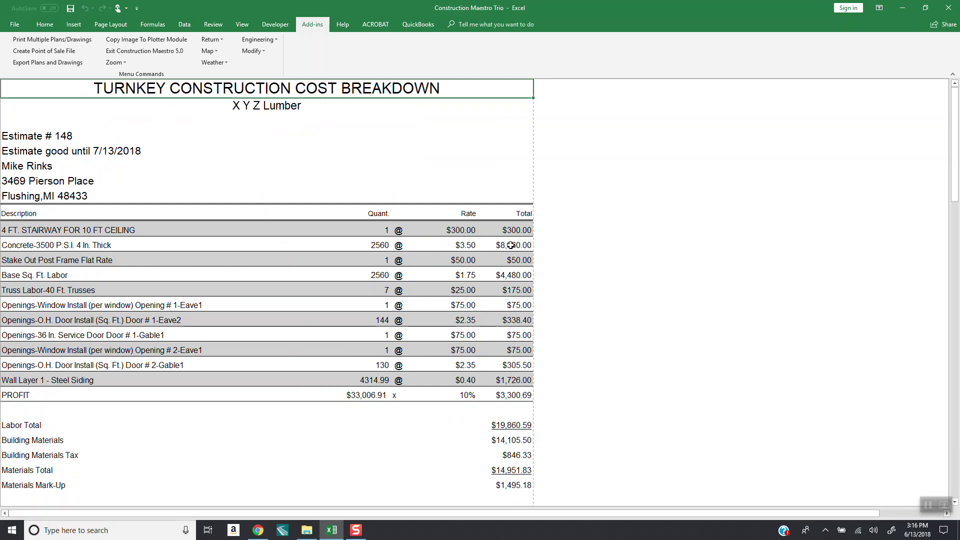
- Review the Stake Out Flat Rate, Base Sq. Ft. Labor and Truss Labor-40 Ft. Trusses lines
left_click(35, 261)
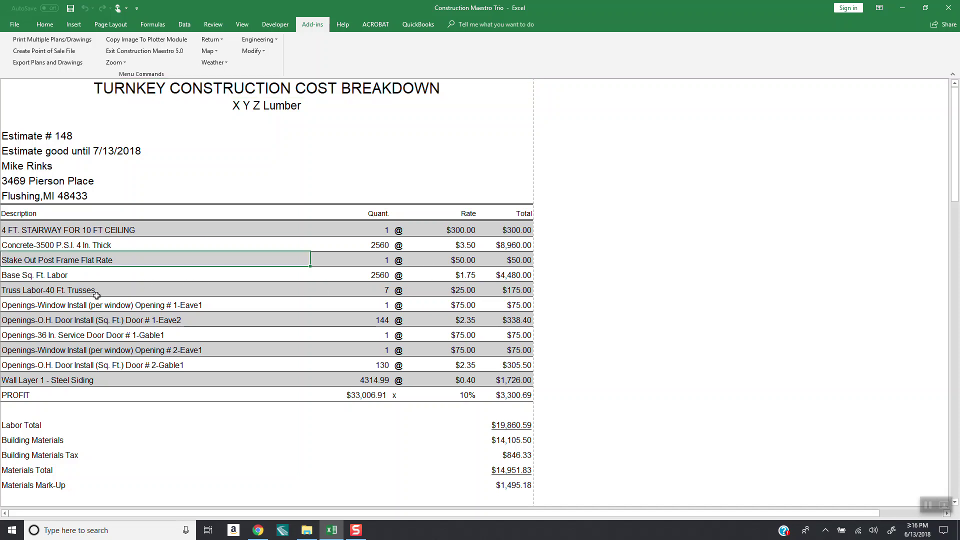
left_click(56, 275)
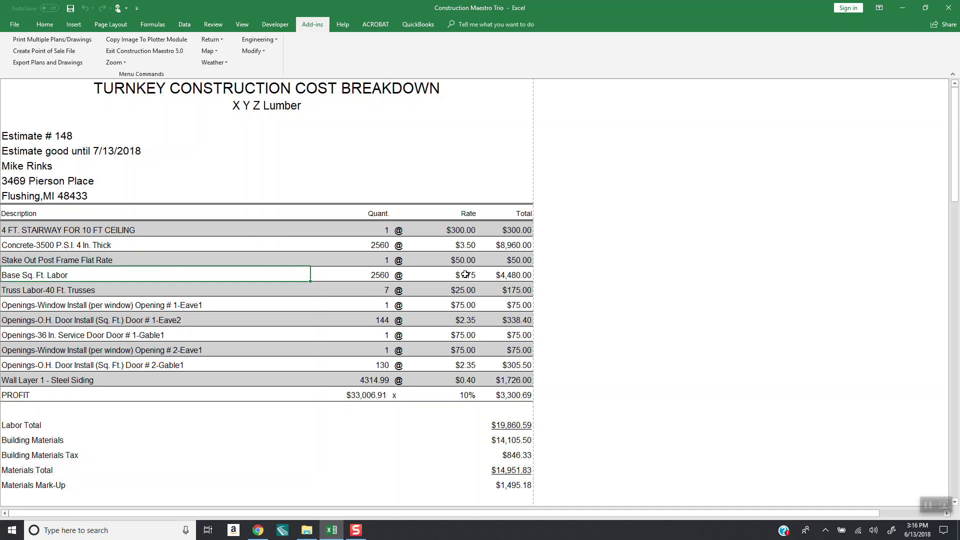
left_click(77, 290)
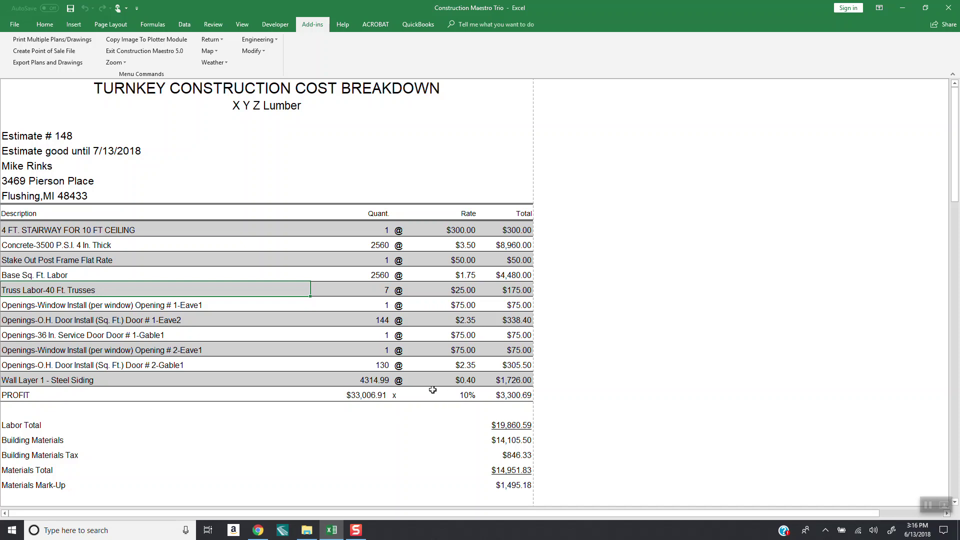
scroll(542, 453, "down", 2)
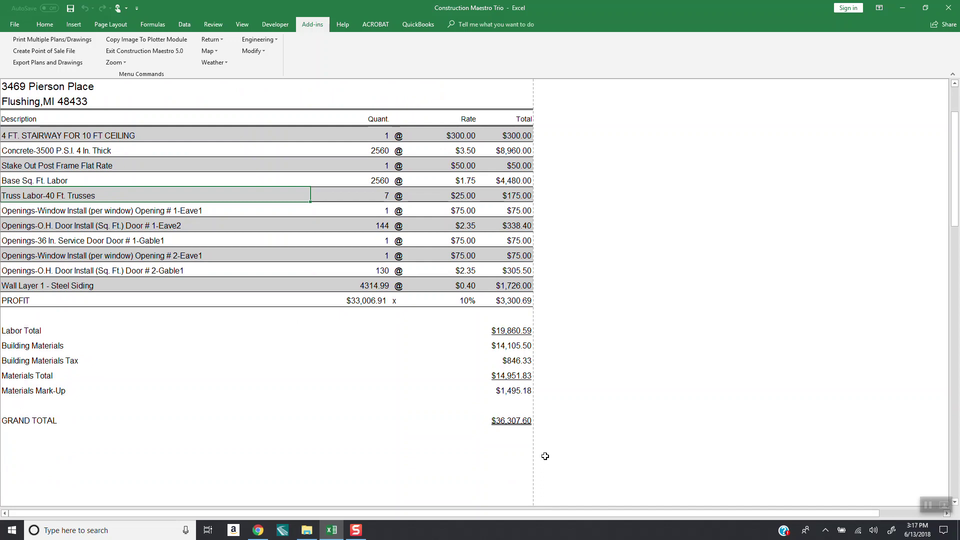
scroll(379, 462, "up", 2)
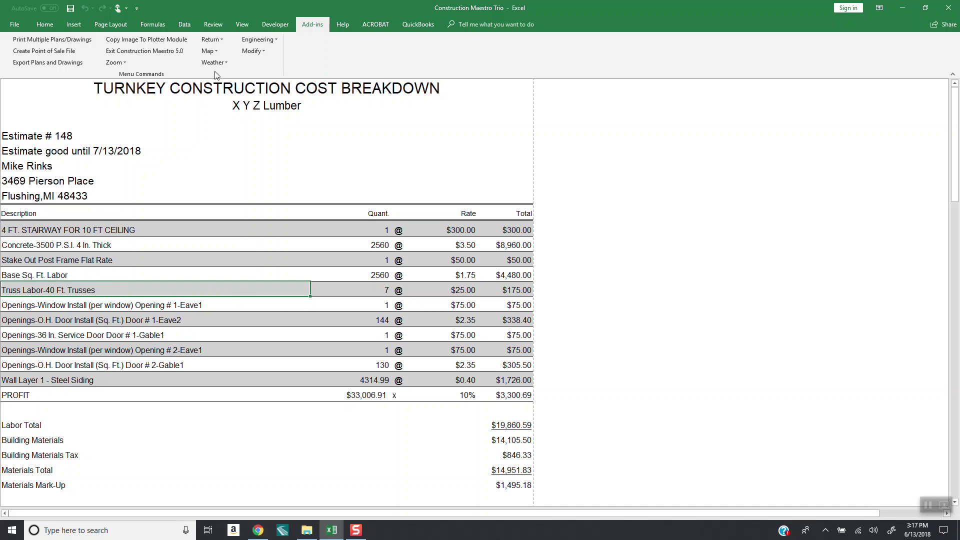
- Return to the program's main menu, confirming with Yes
left_click(210, 42)
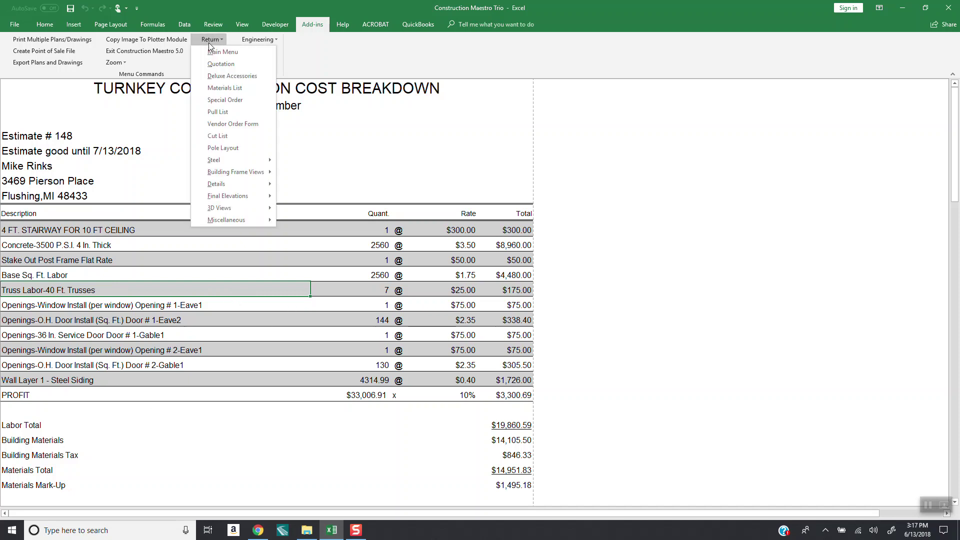
left_click(222, 52)
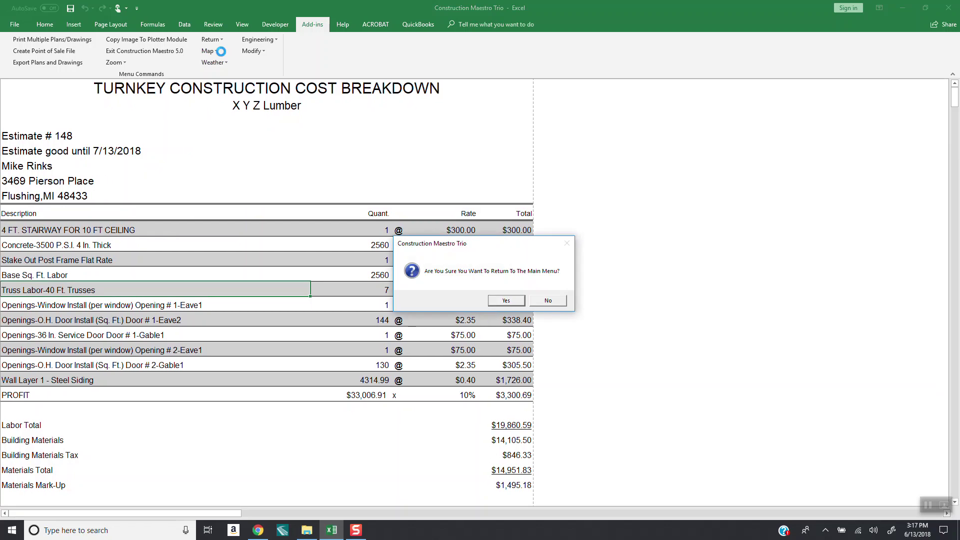
left_click(506, 300)
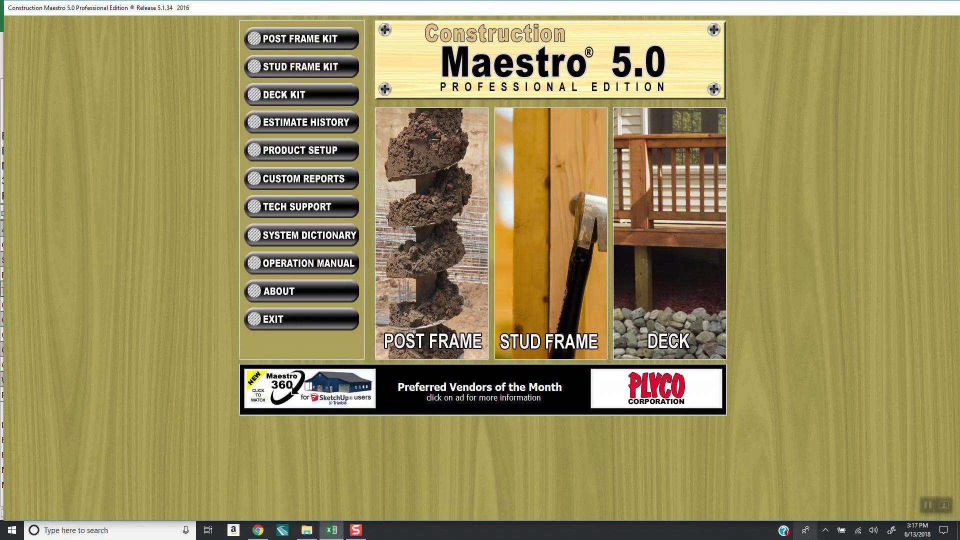
left_click(826, 532)
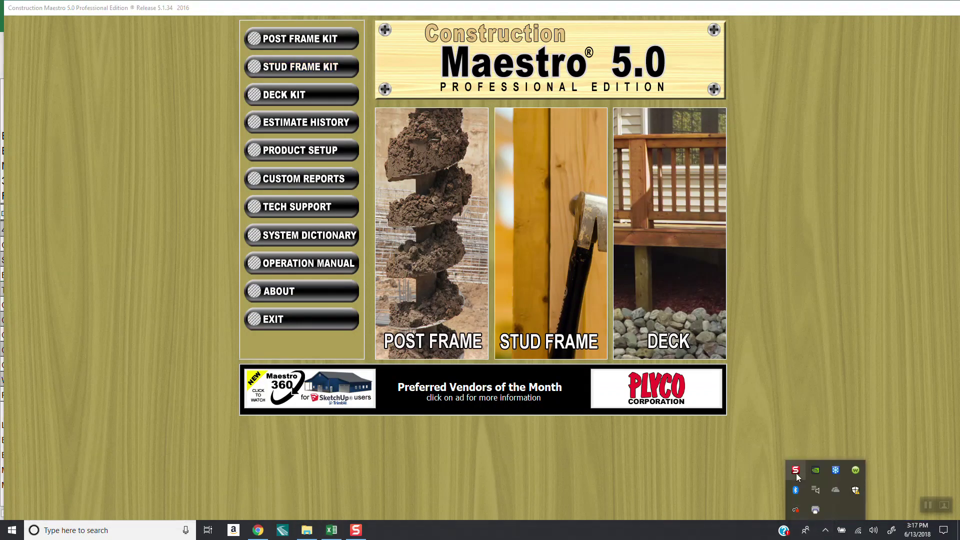